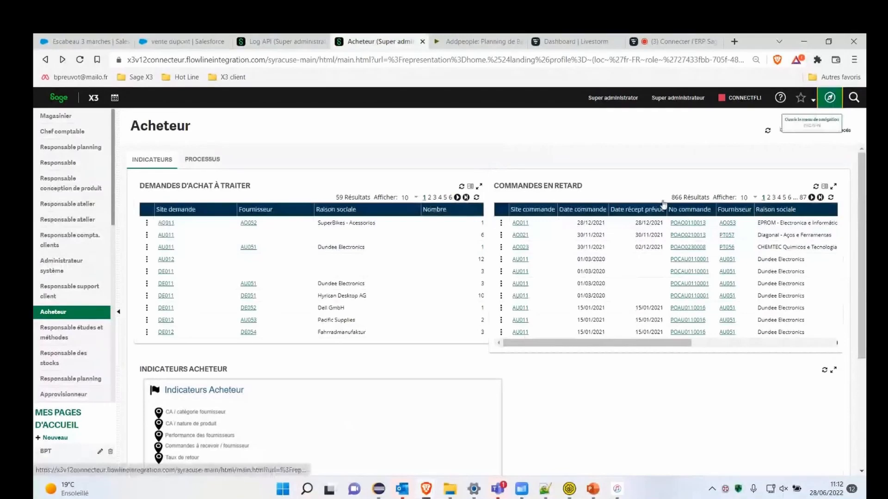
Step: Open the Articles record from the base data and start a new article in category DISTR
scroll(473, 340, "down", 1)
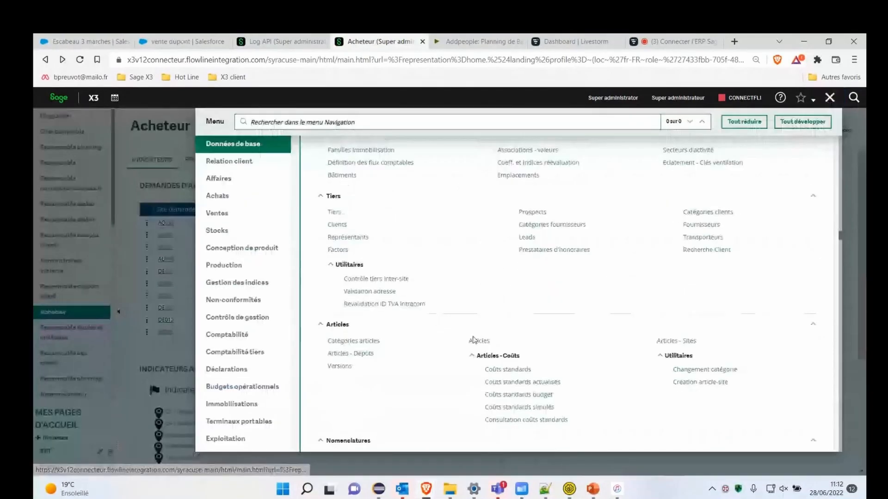
left_click(477, 341)
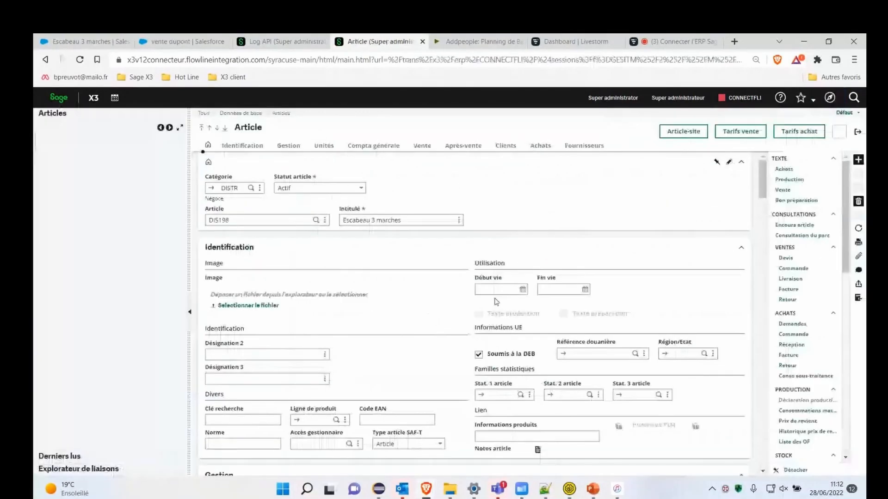
left_click(859, 160)
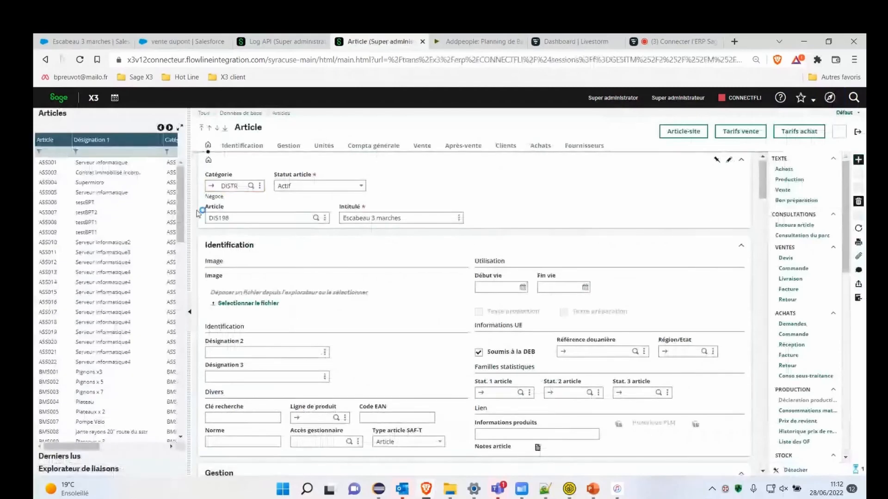
type("DISTR")
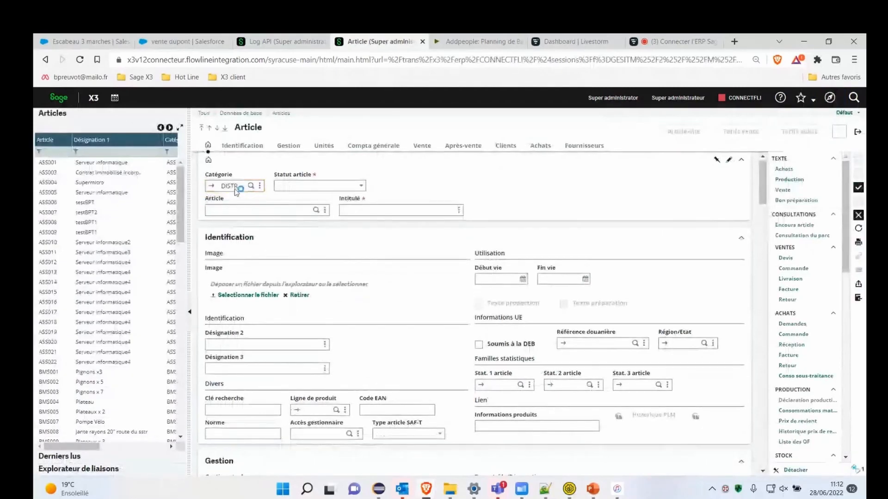
key("Tab")
Step: Title the new article "Escabeau 4 marches" and create the record
left_click(396, 218)
type("test BPT WS 5")
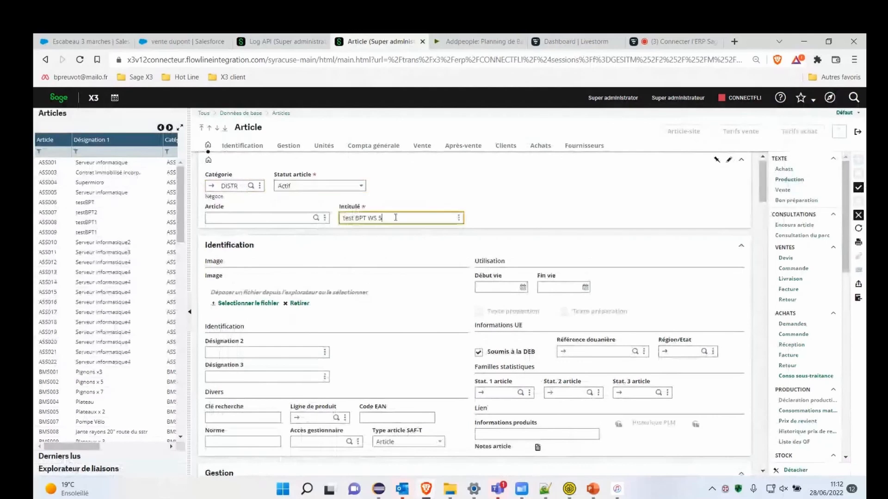
key("ctrl+a")
type("t")
key("BackSpace")
type("Ec")
type("cabe")
type("au 4 marches")
left_click(859, 188)
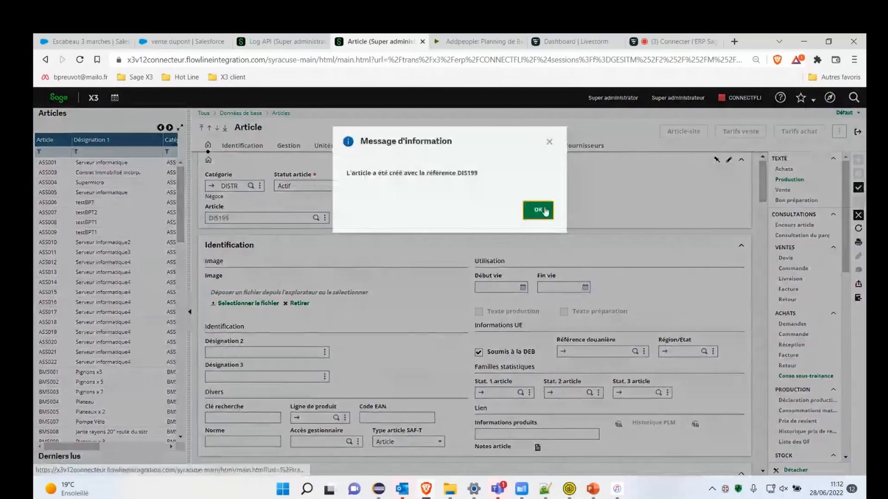
left_click(538, 210)
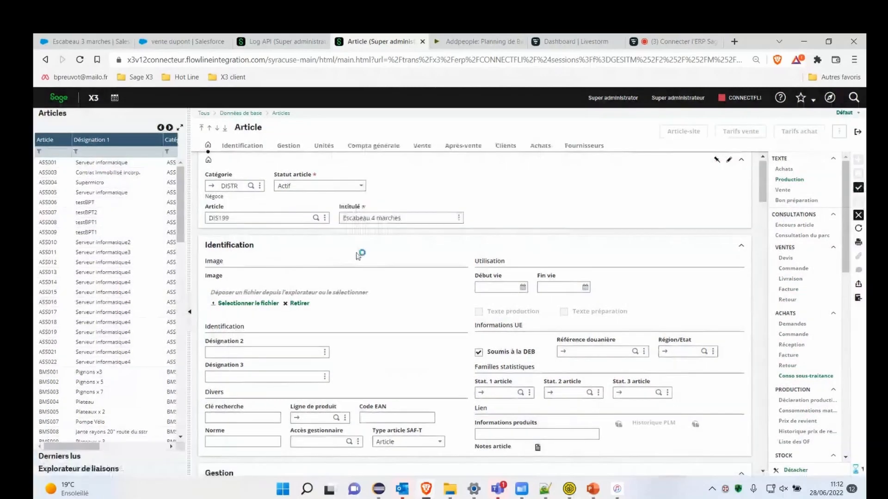
Step: Copy the new article's code, switch to Salesforce and search the Products list for DIS199
left_click(243, 219)
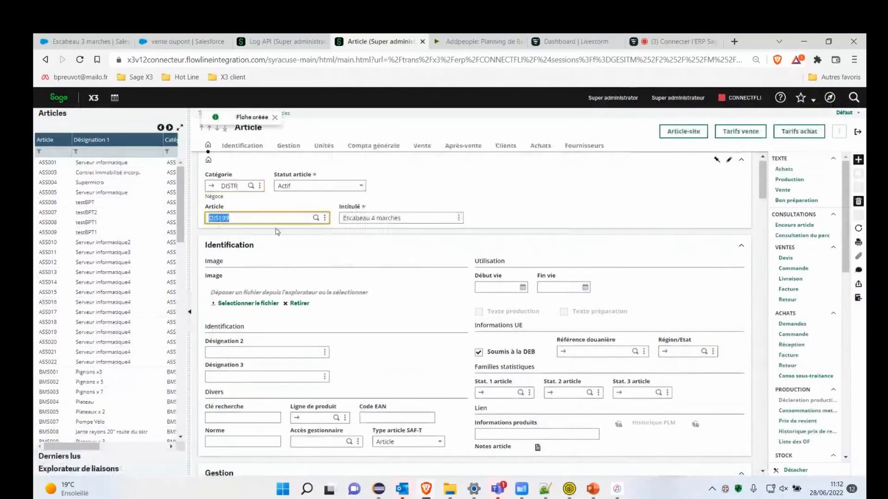
left_click(97, 38)
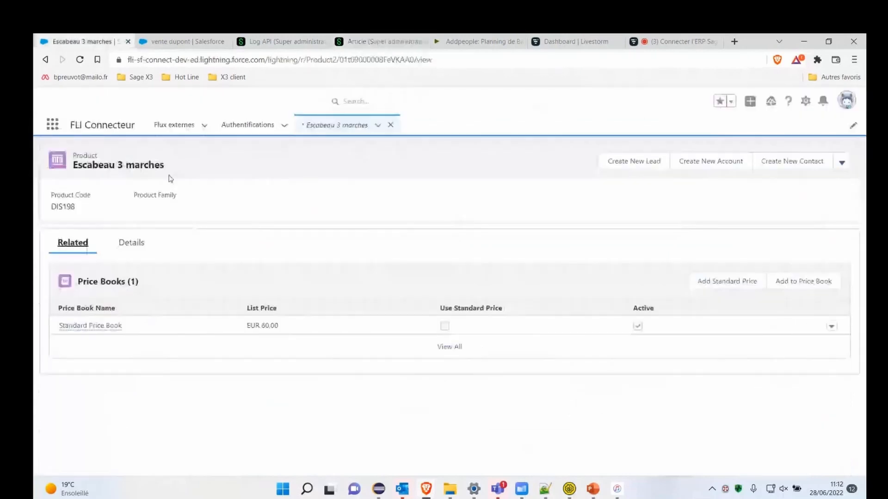
left_click(53, 124)
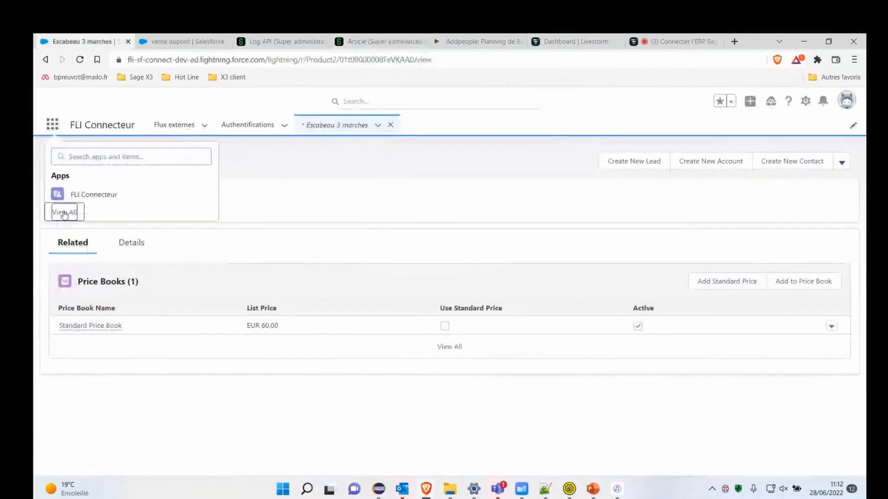
left_click(64, 212)
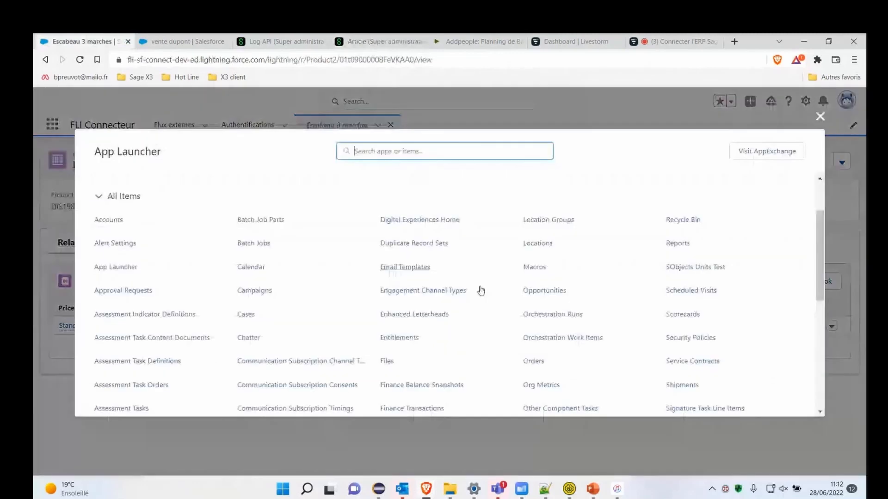
scroll(509, 305, "down", 5)
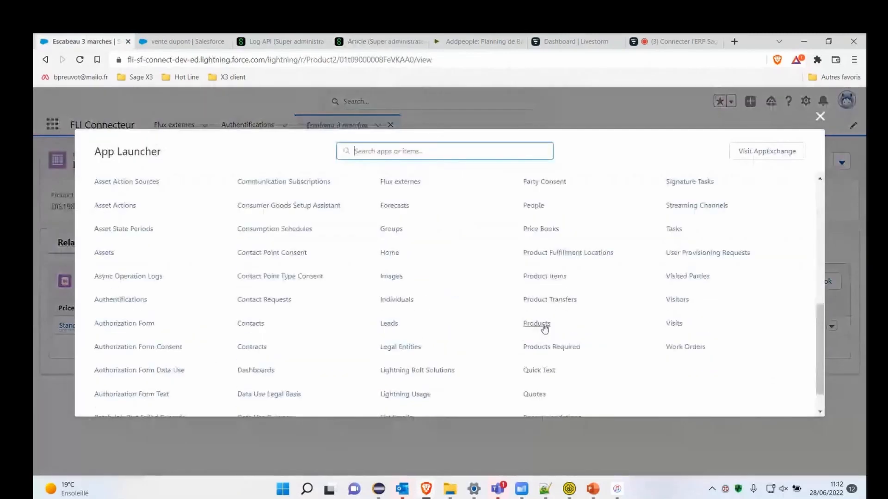
left_click(545, 325)
left_click(615, 181)
type("DIS199")
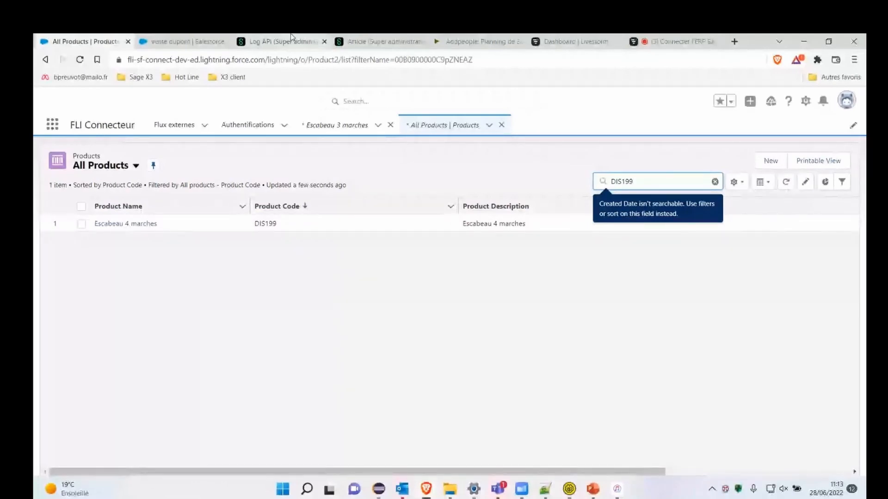
Step: Switch back to Sage X3, leave the article record and open sales price entry with transaction T10 Tarif article
left_click(379, 41)
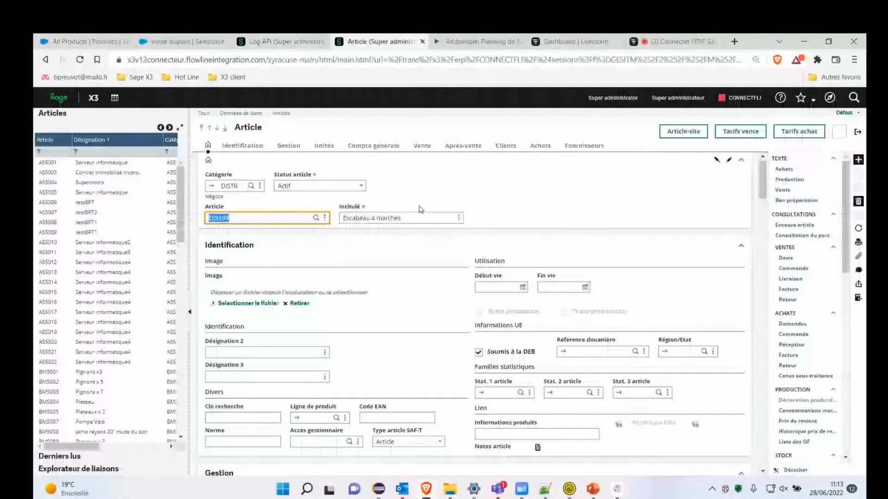
left_click(858, 134)
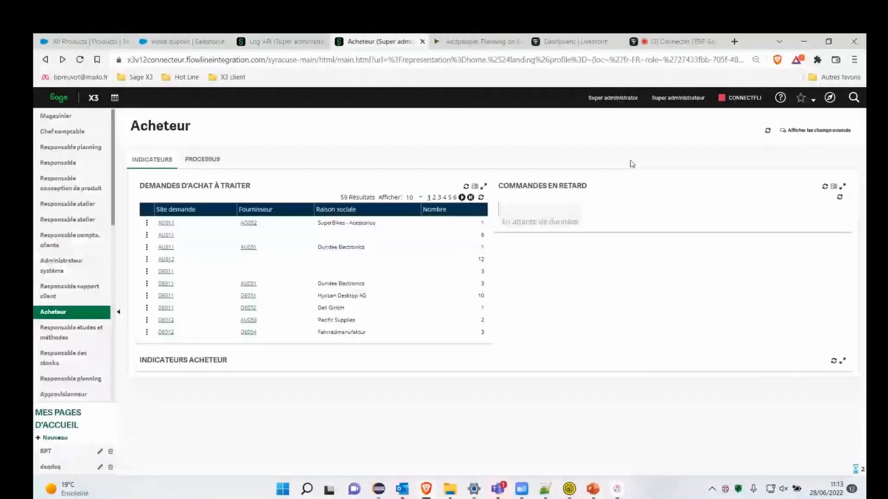
left_click(830, 97)
scroll(496, 291, "down", 5)
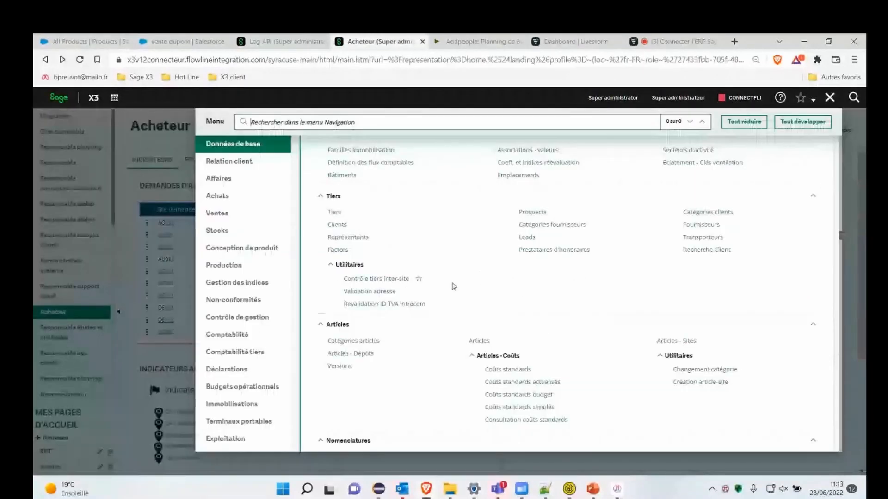
scroll(454, 286, "down", 1)
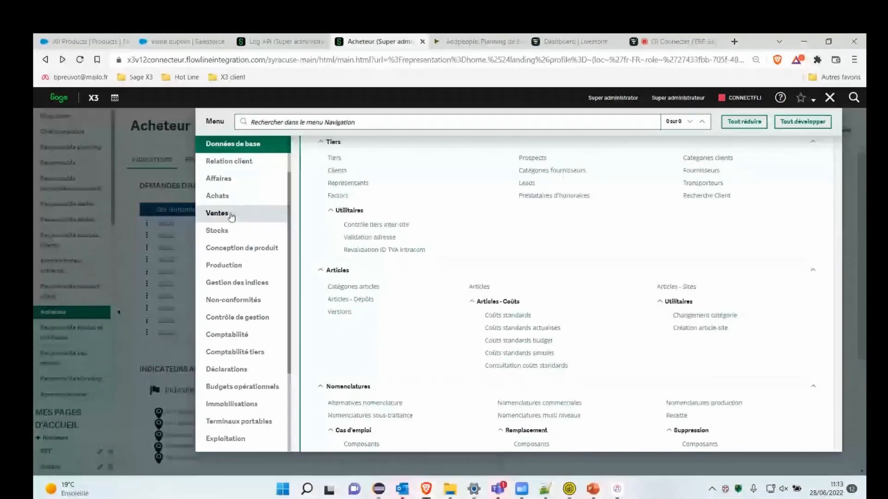
left_click(231, 217)
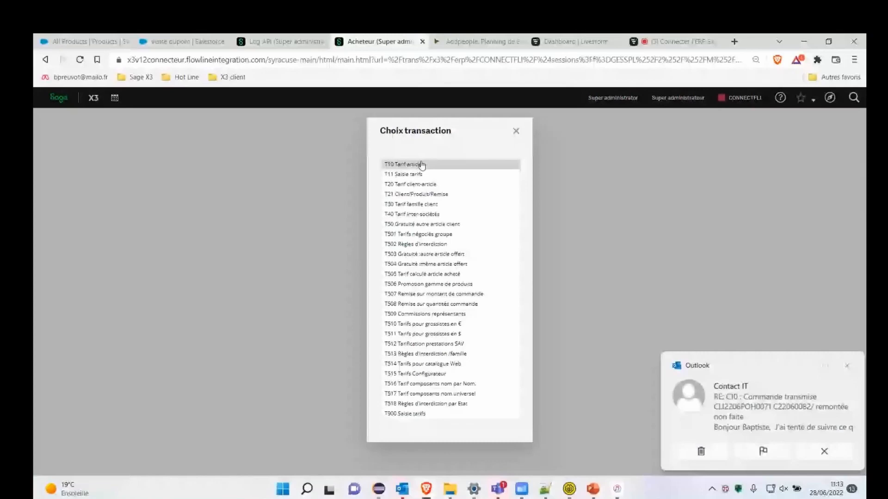
left_click(422, 165)
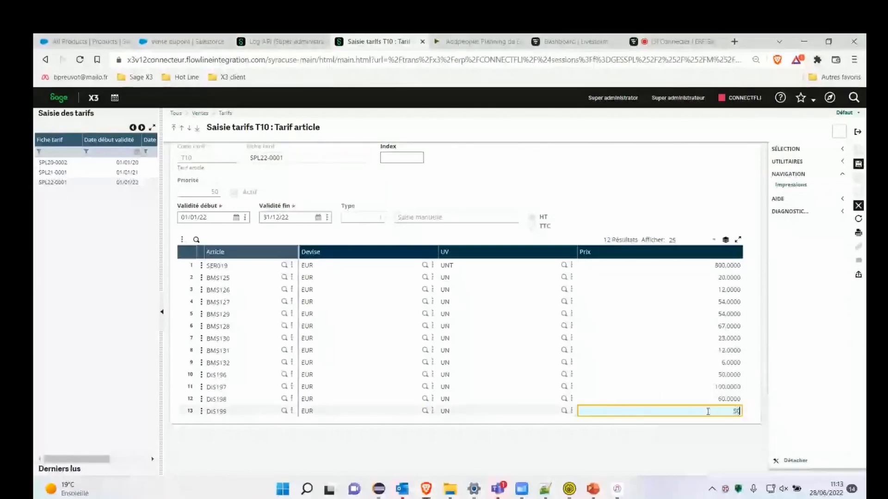
Step: Add article DIS199 to price list SPL22-0001 at 50 EUR per UN, save it and leave price entry
key("Tab")
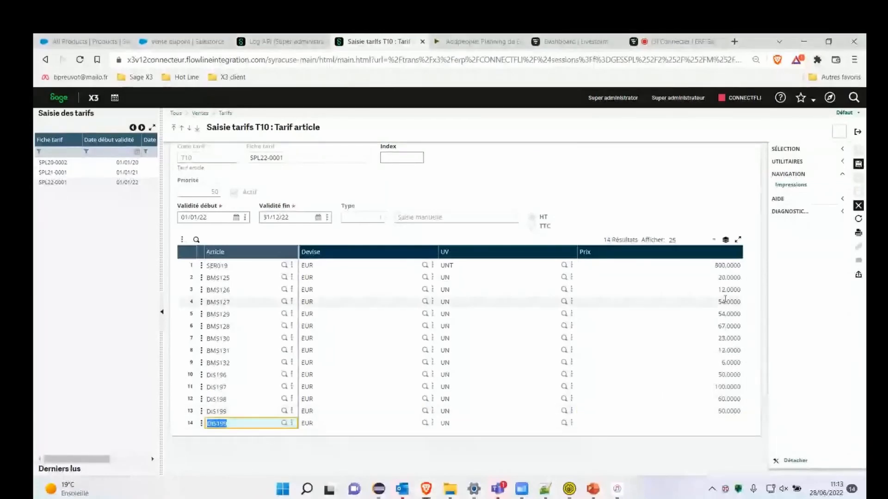
left_click(859, 164)
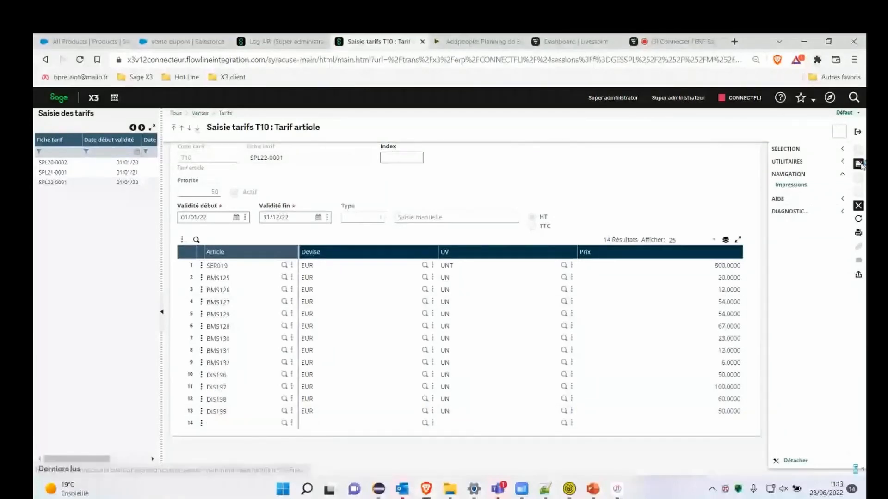
left_click(858, 133)
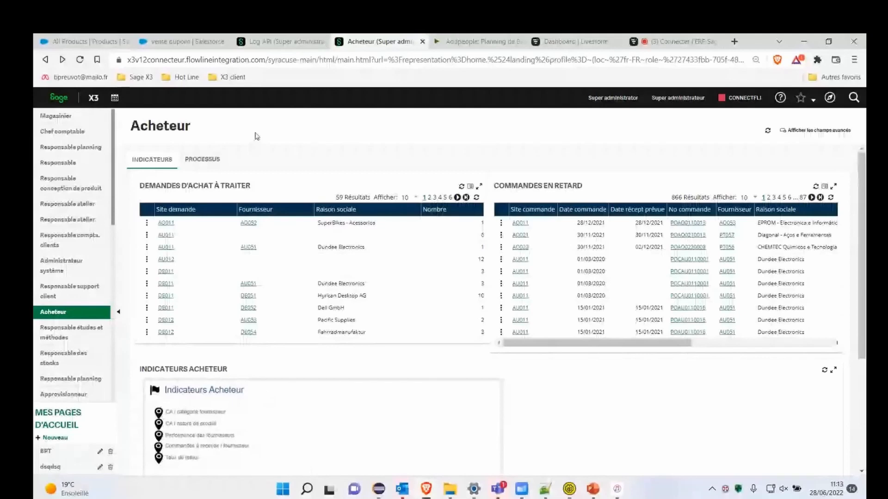
Step: Switch to Salesforce and open the Accounts list
left_click(79, 40)
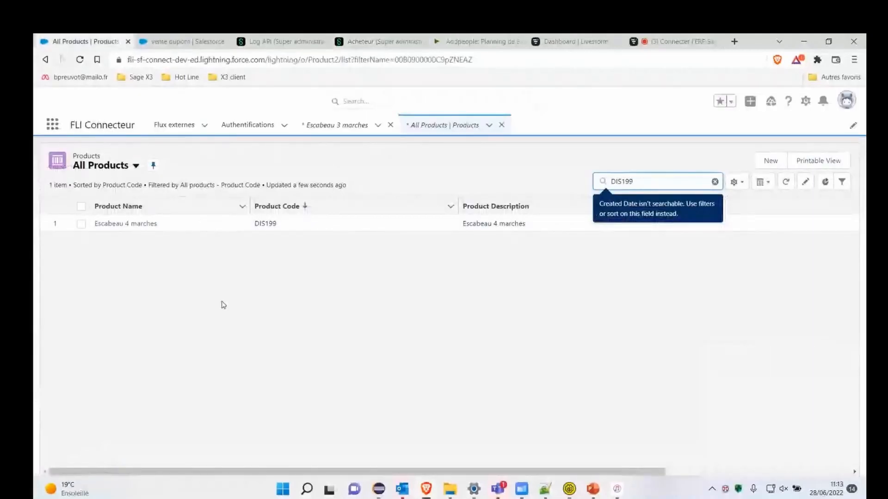
left_click(52, 124)
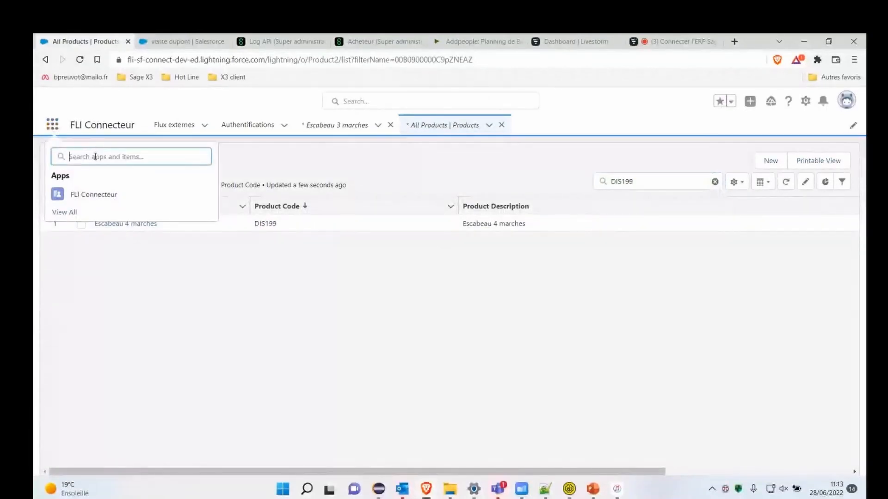
type("accoun")
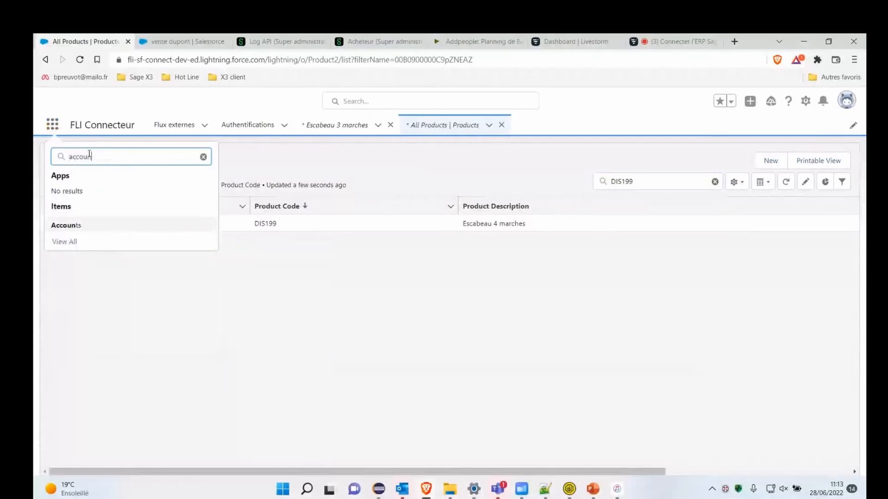
left_click(67, 234)
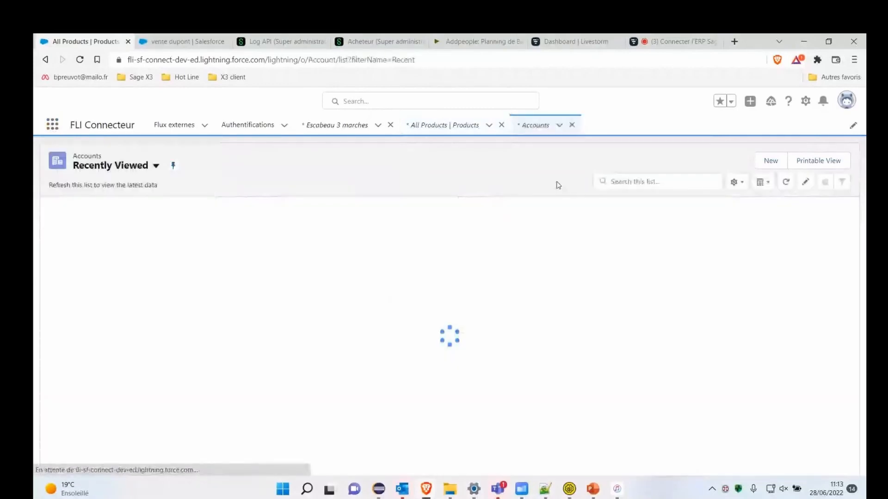
Step: Start a new account of record type Client and name it "quicaillerie durant"
left_click(783, 163)
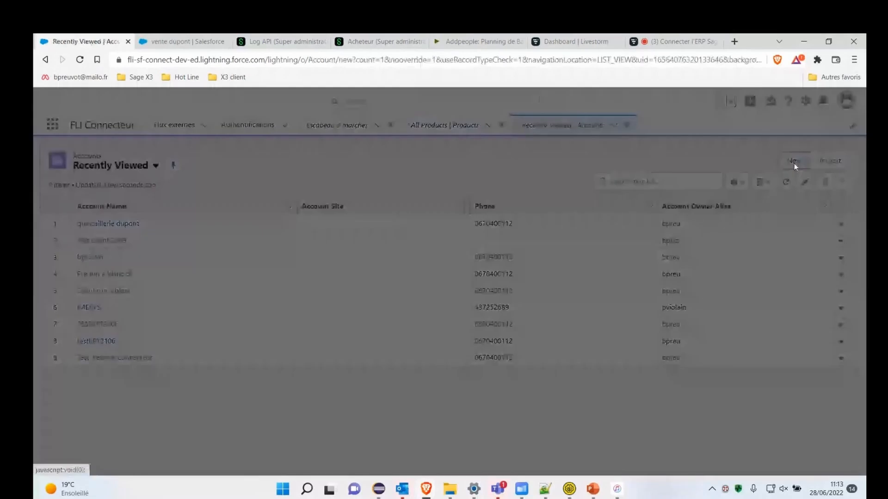
left_click(387, 290)
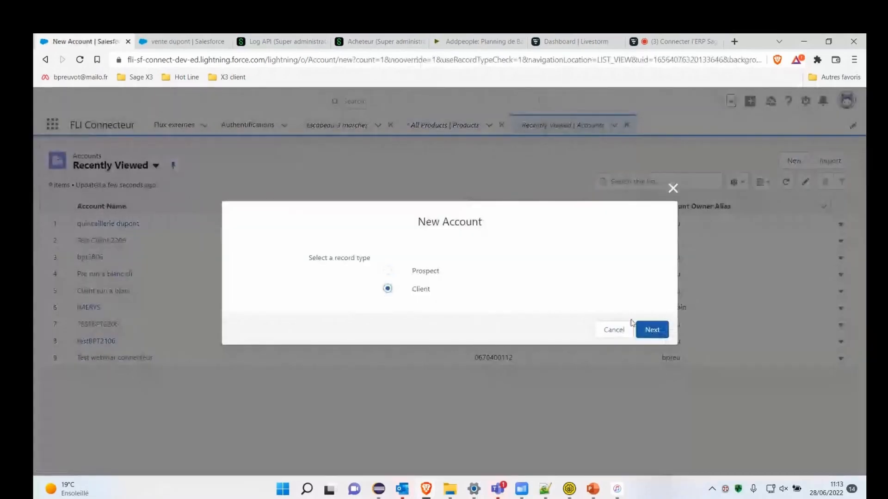
left_click(651, 330)
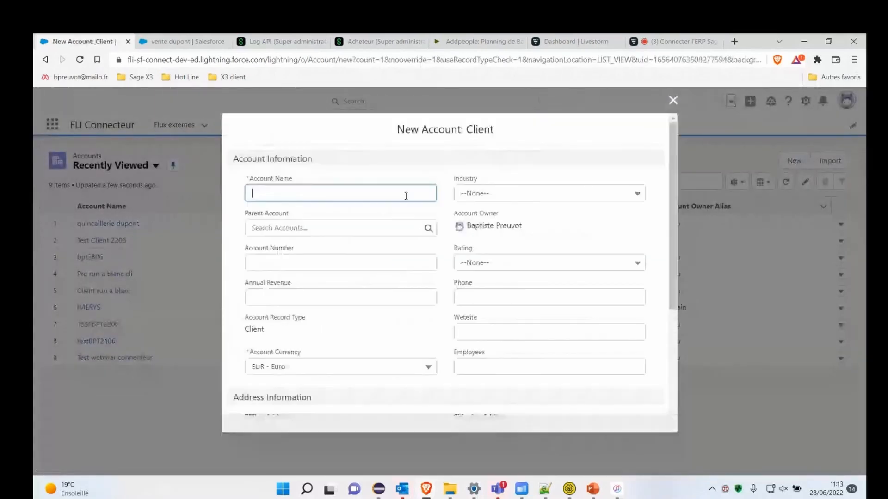
type("qui")
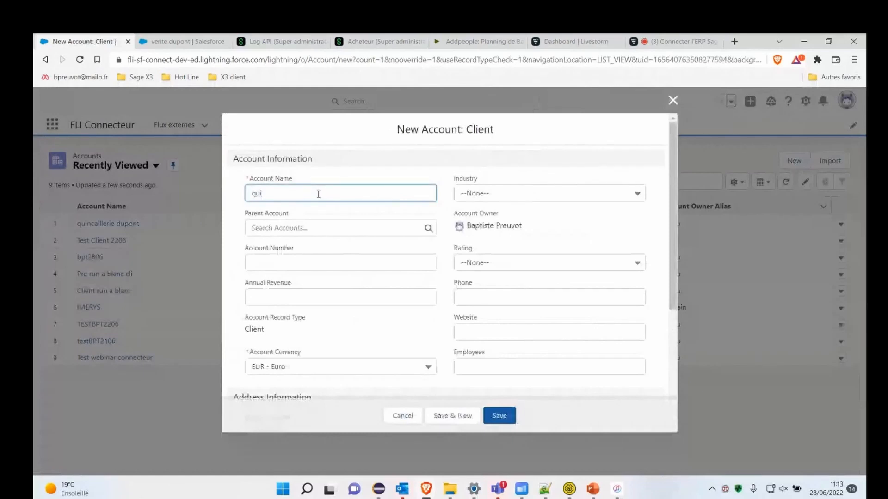
type("caill")
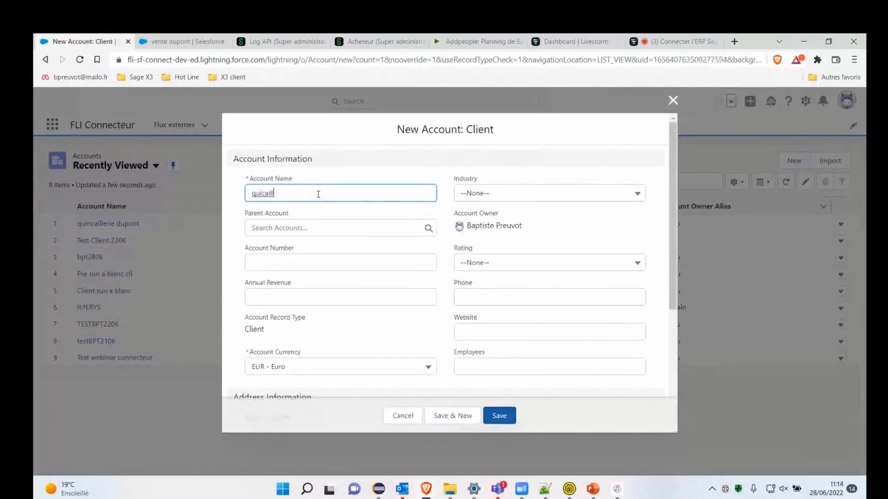
type("erie durant")
Step: Fill in the account's billing and shipping addresses with the saved address suggestion and save the account
scroll(384, 270, "down", 2)
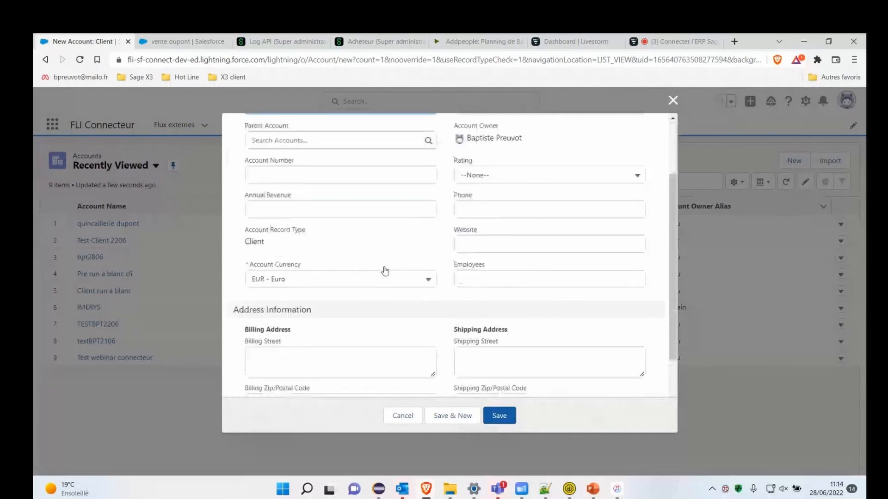
scroll(385, 270, "down", 2)
left_click(266, 250)
left_click(273, 287)
left_click(523, 267)
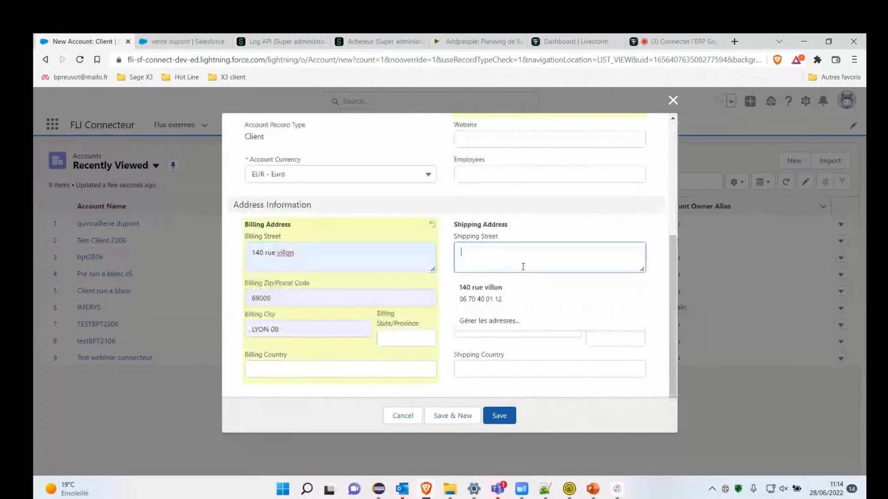
left_click(481, 291)
left_click(506, 418)
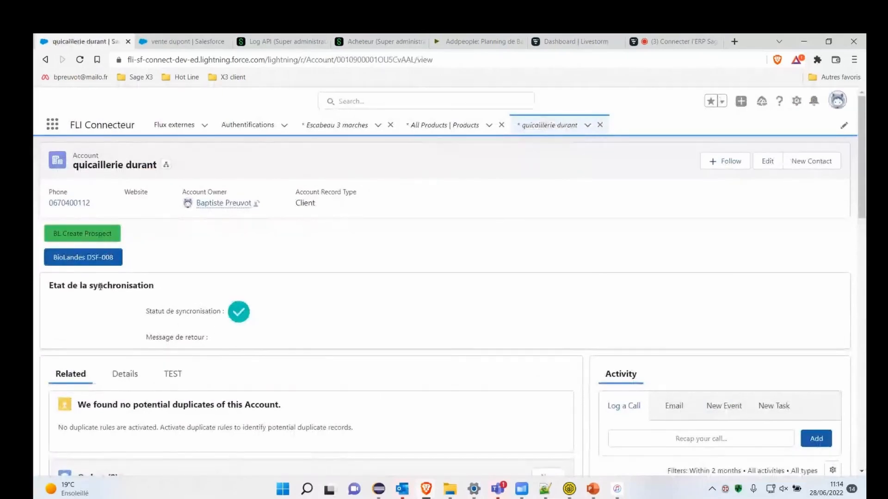
scroll(194, 310, "down", 2)
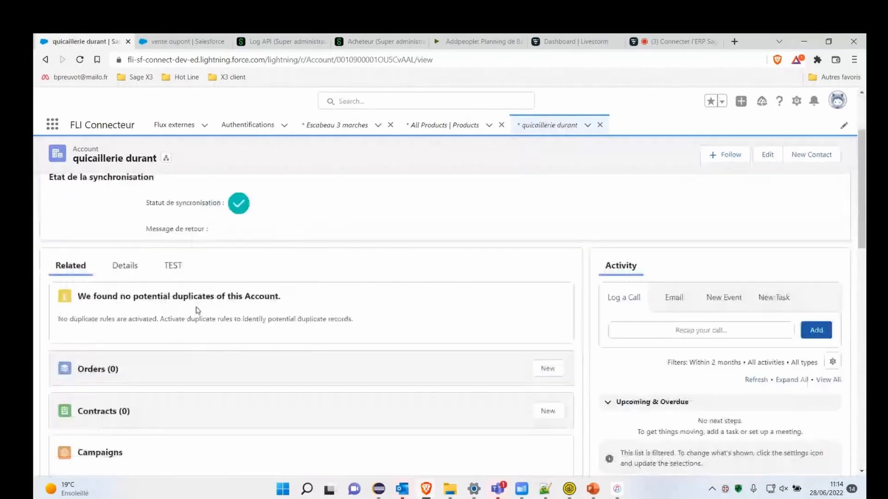
Step: Copy the account number from the quicaillerie durant account's details
left_click(142, 275)
scroll(144, 277, "down", 1)
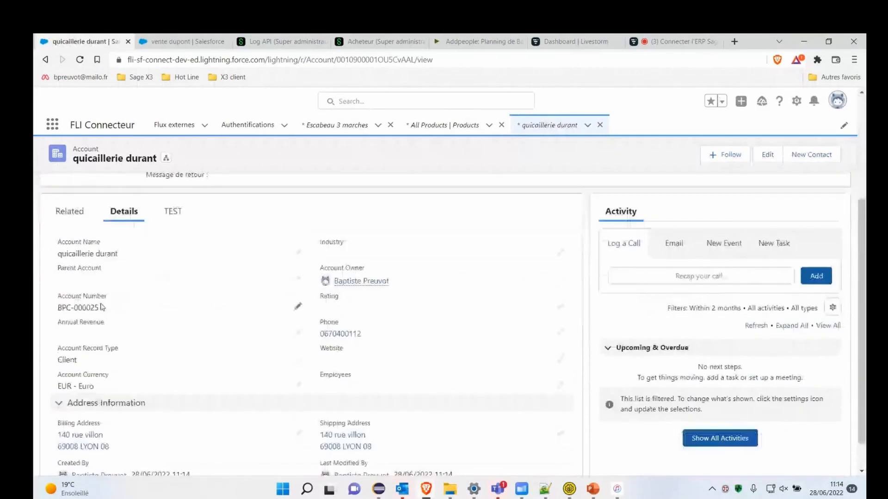
left_click_drag(100, 309, 57, 310)
right_click(67, 311)
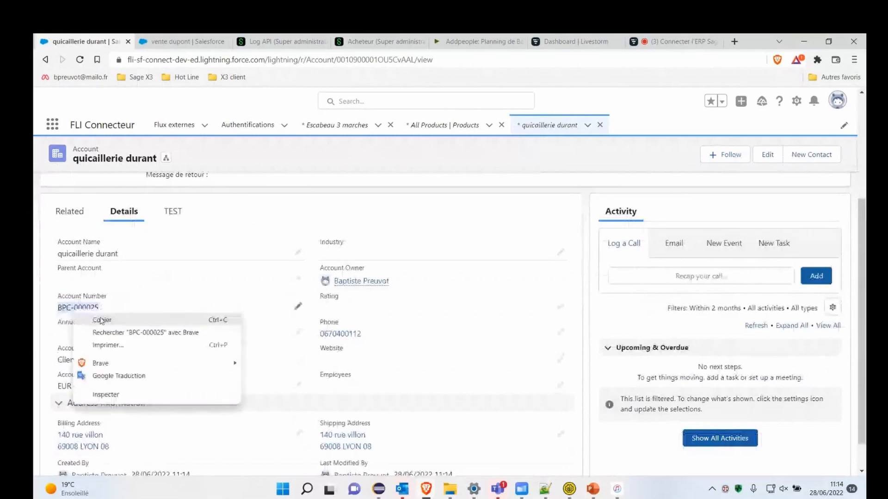
left_click(88, 320)
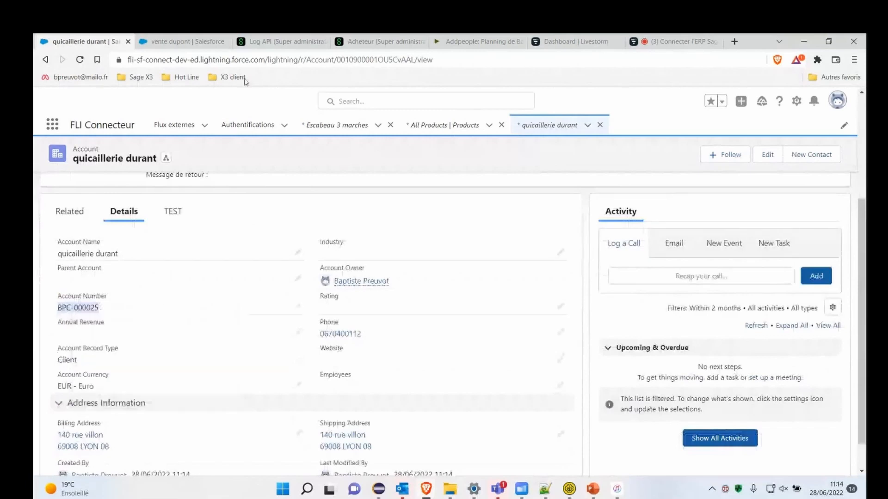
Step: Switch to Sage X3, open the Clients records from the base data and open the client matching the copied number
left_click(377, 41)
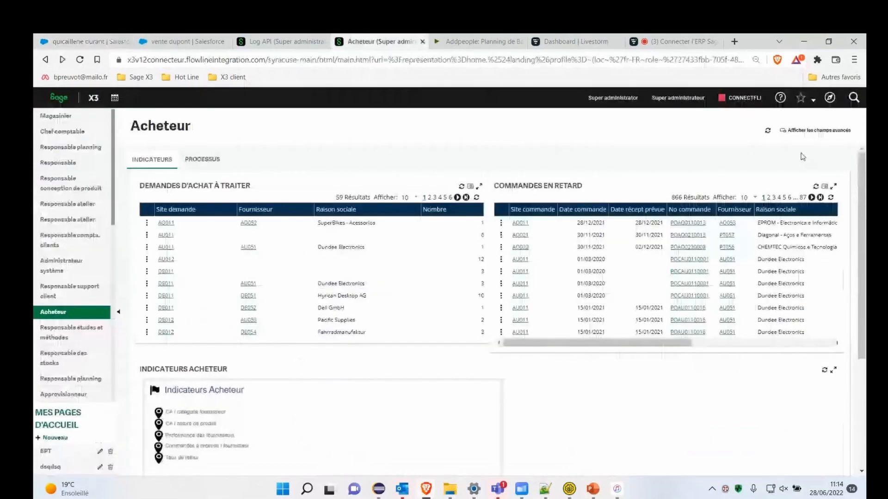
left_click(829, 97)
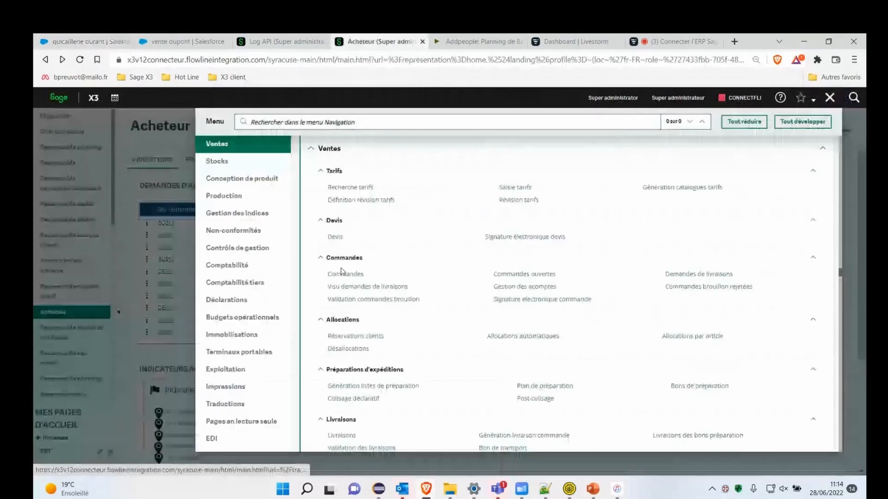
scroll(476, 249, "up", 10)
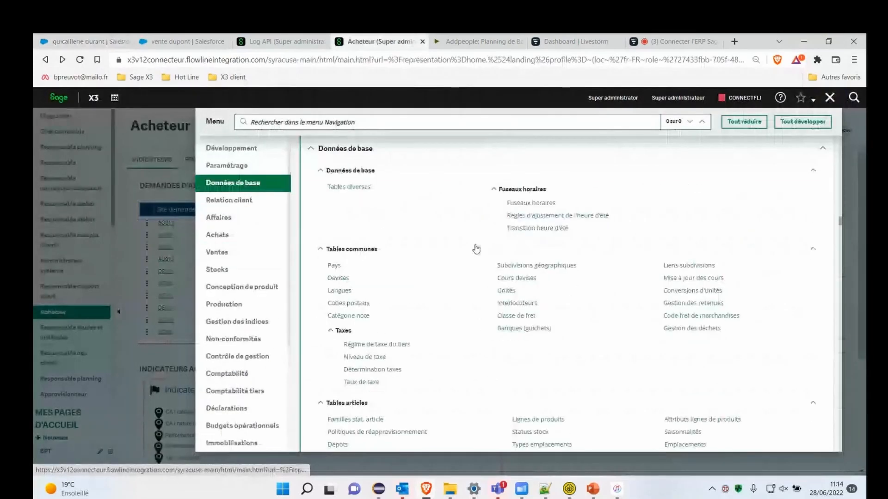
scroll(478, 324, "down", 5)
scroll(538, 358, "down", 2)
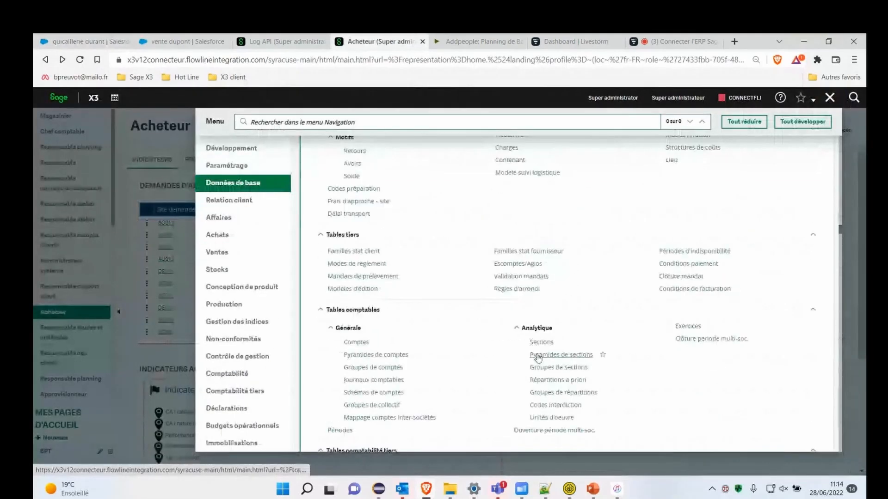
scroll(413, 353, "down", 3)
left_click(413, 354)
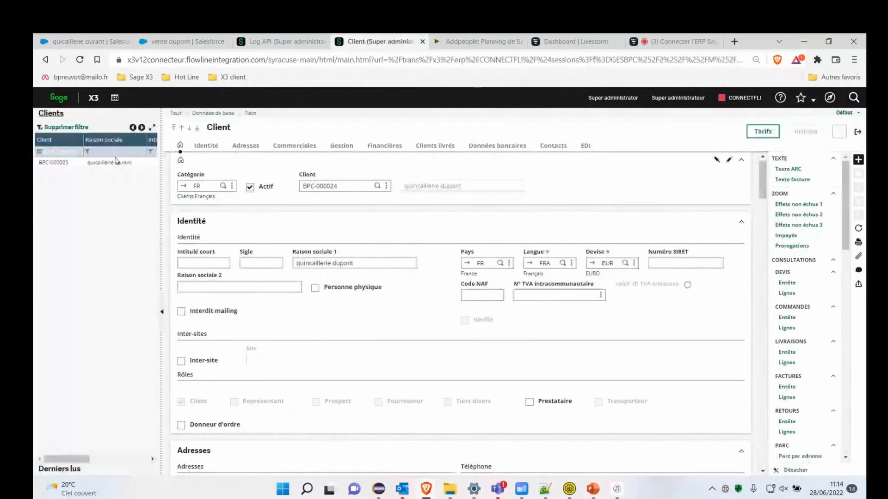
left_click(113, 163)
Step: Switch back to Salesforce and open the Opportunities list
left_click(88, 41)
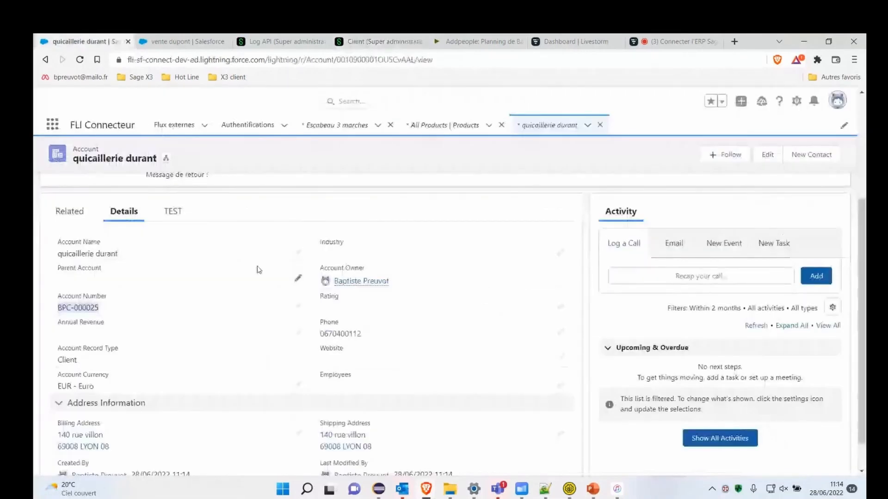
scroll(266, 259, "up", 3)
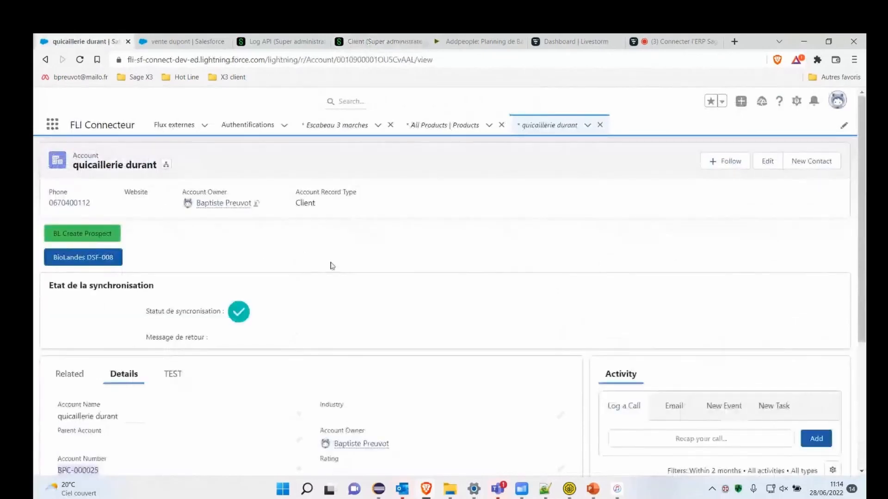
left_click(52, 123)
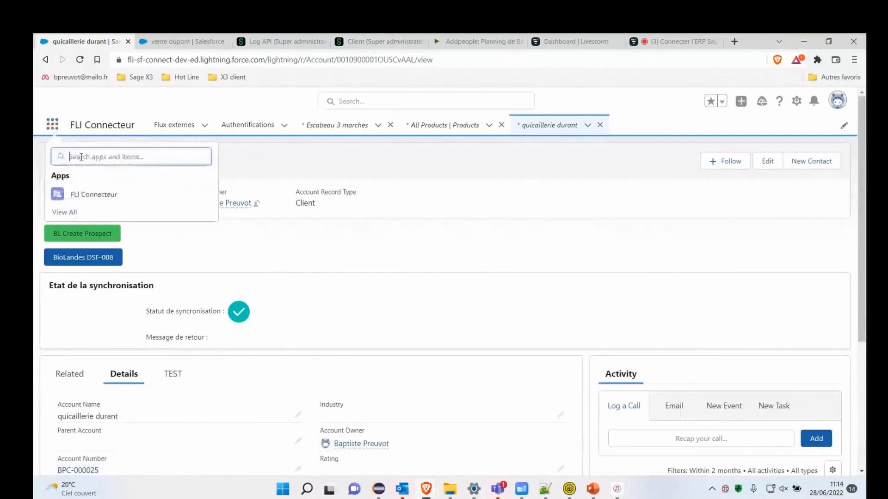
type("opport")
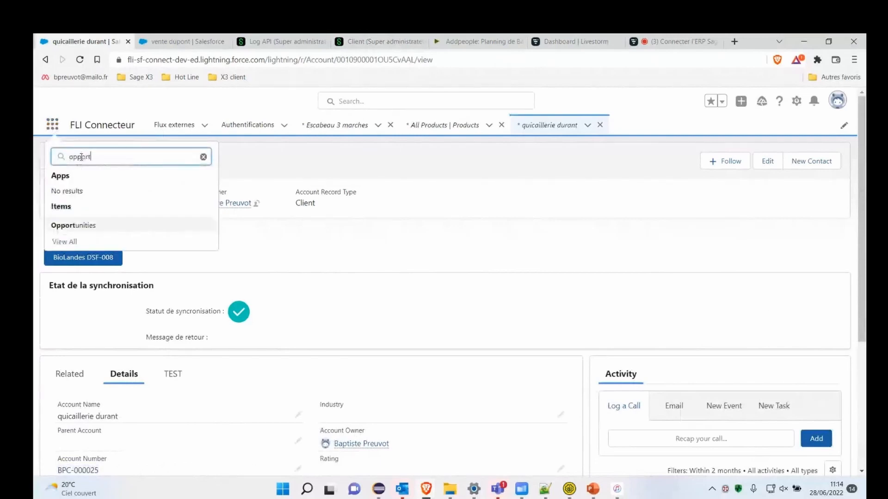
left_click(74, 225)
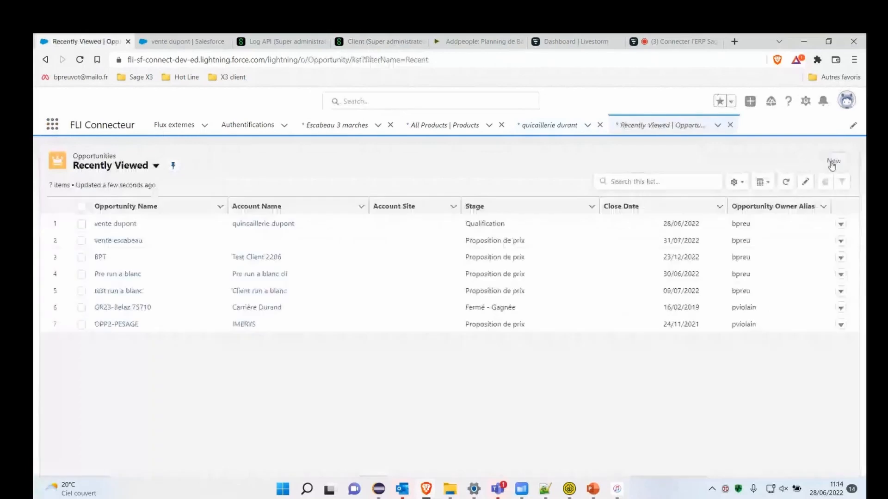
Step: Start a new opportunity named "vente d'escabeau" and link it to the quicaillerie durant account
left_click(832, 163)
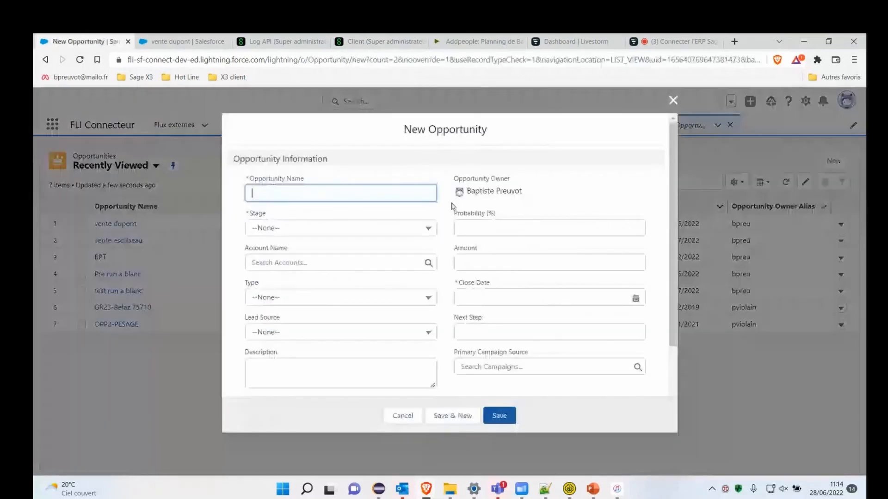
type("vente d")
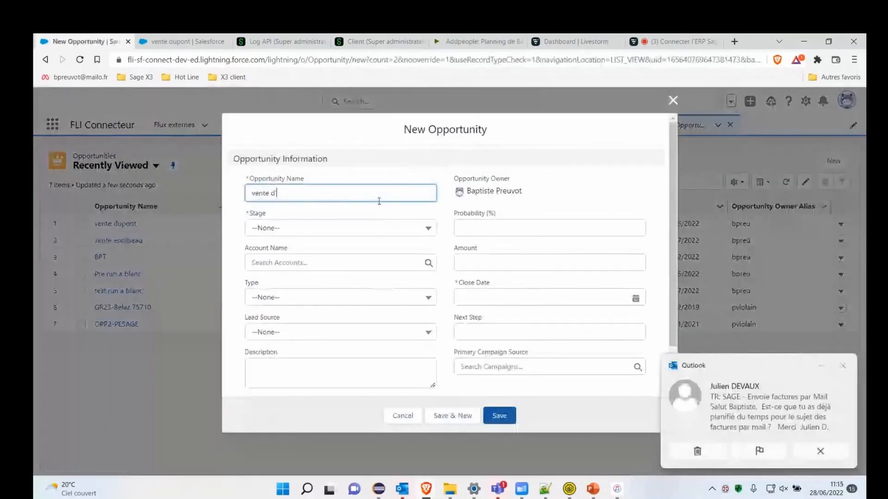
type("'escabeau")
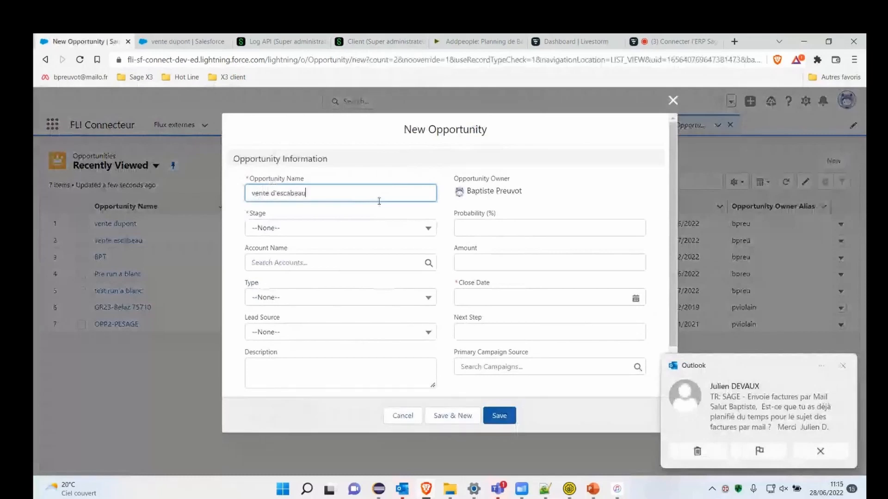
left_click(398, 262)
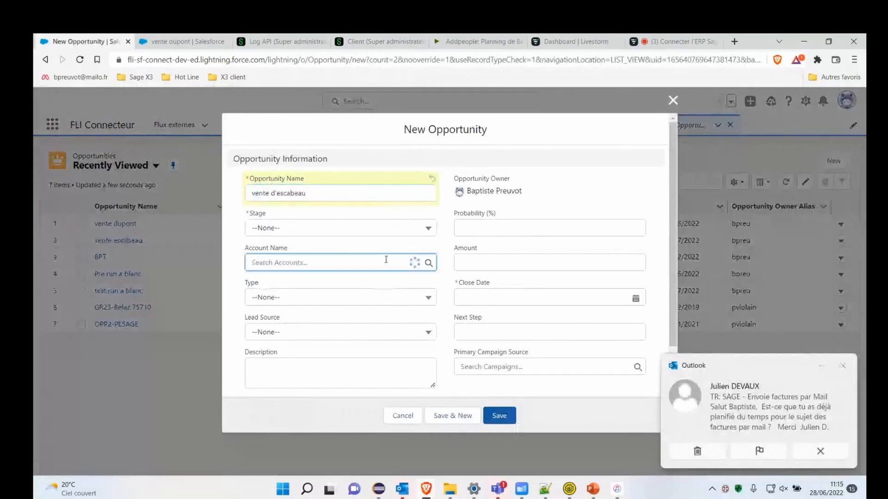
left_click(305, 302)
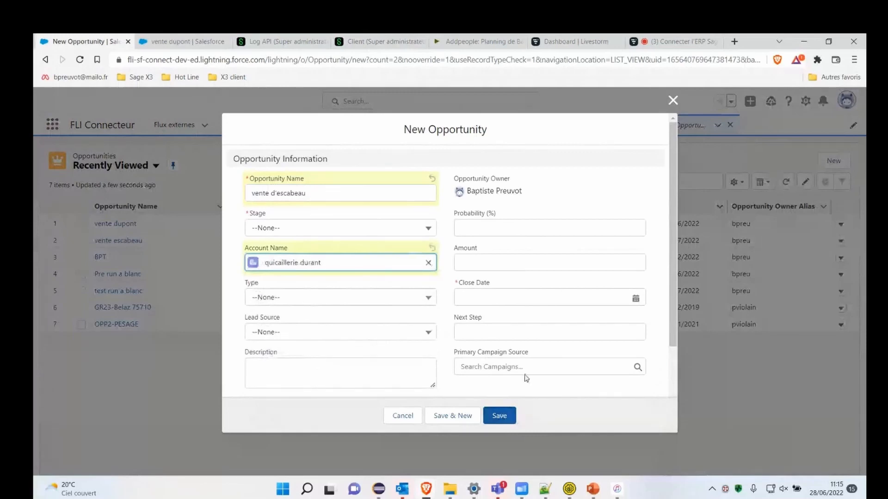
Step: Set the opportunity's close date to 23/09/2022 and try to save it
left_click(545, 297)
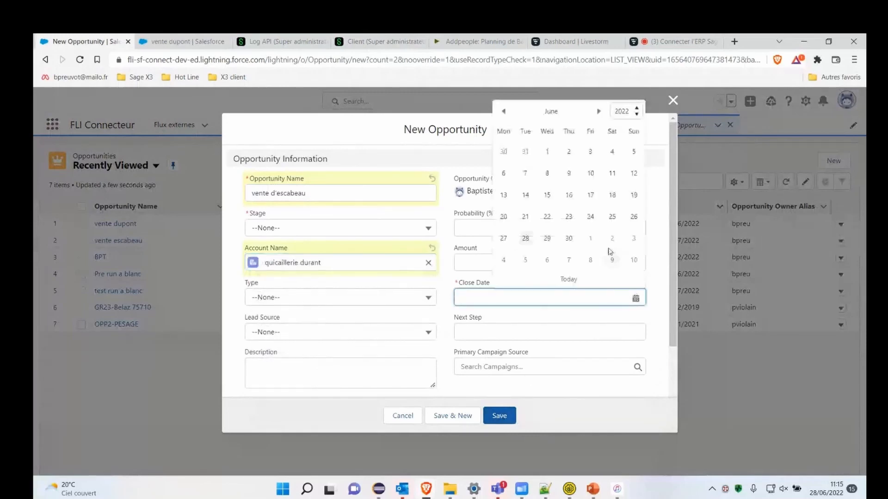
left_click(600, 112)
left_click(600, 111)
left_click(600, 112)
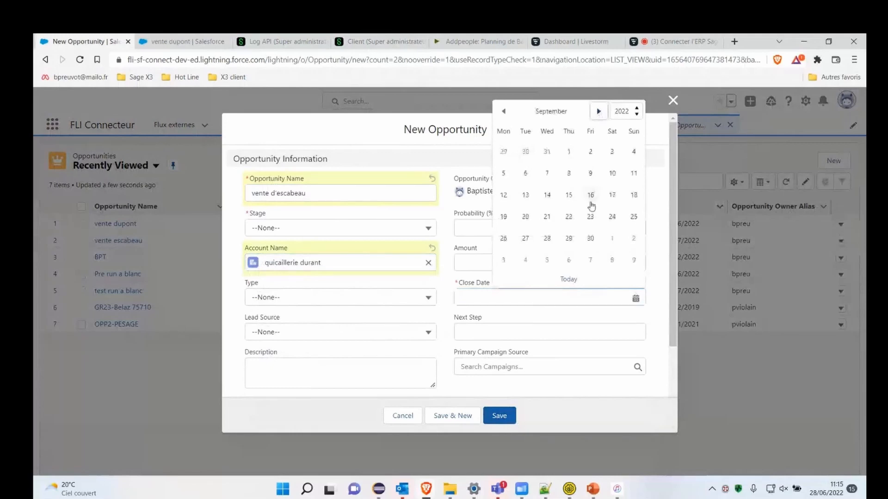
left_click(590, 217)
mouse_move(474, 489)
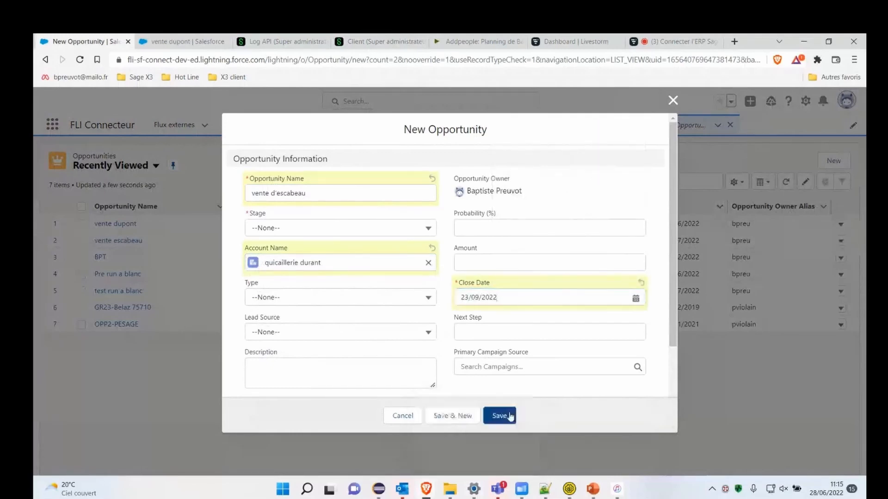
left_click(508, 416)
Step: Set the opportunity's stage to Proposition de prix and save it
left_click(384, 229)
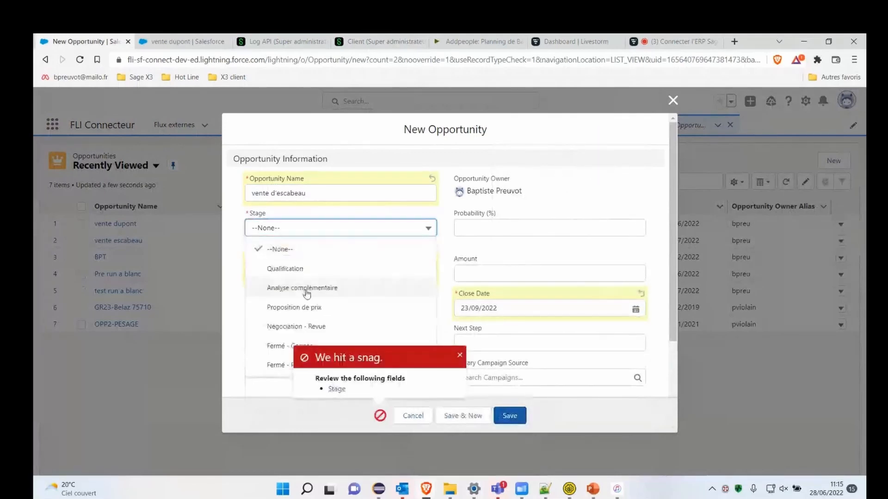
left_click(291, 308)
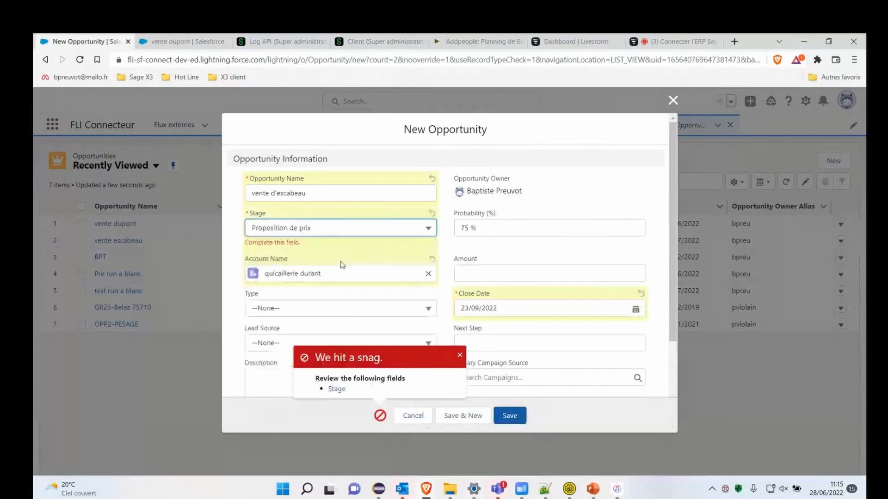
left_click(509, 416)
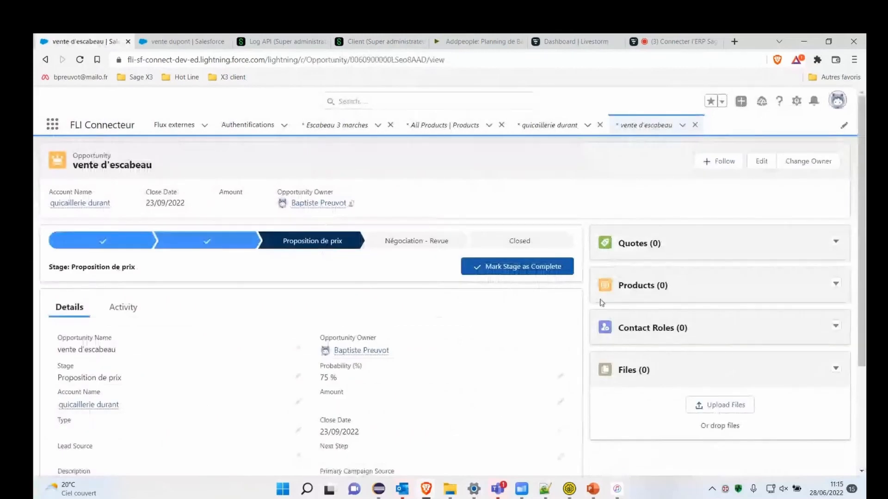
Step: Create a quote named "durant" from the vente d'escabeau opportunity and save it
left_click(637, 247)
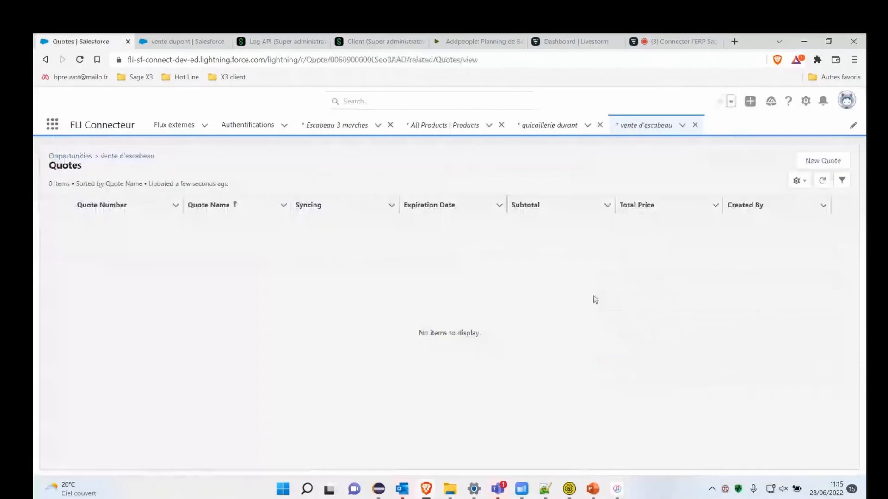
left_click(822, 162)
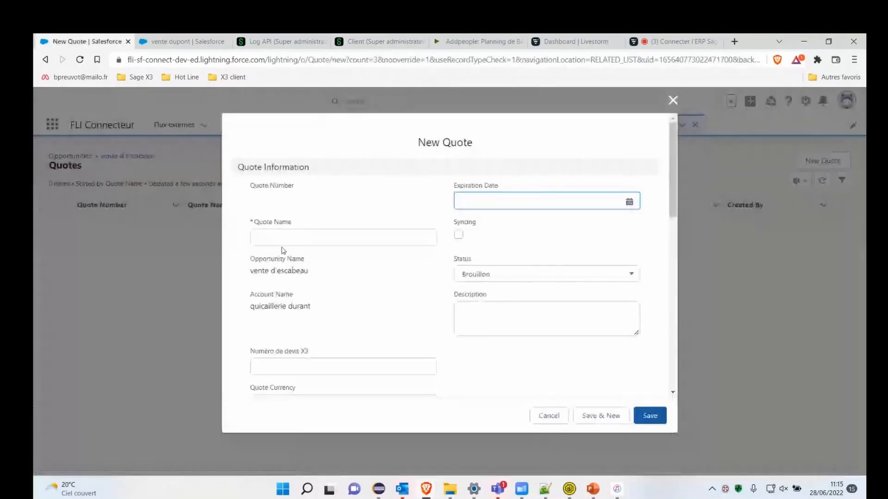
left_click(284, 238)
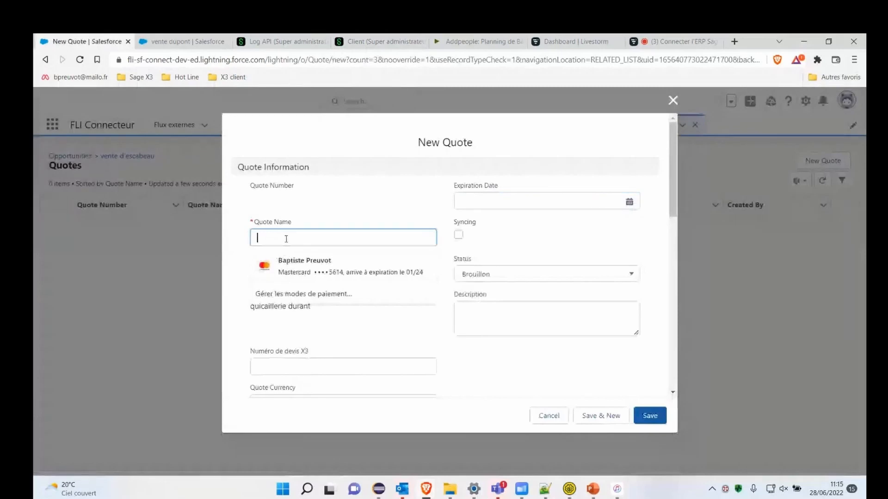
type("durant")
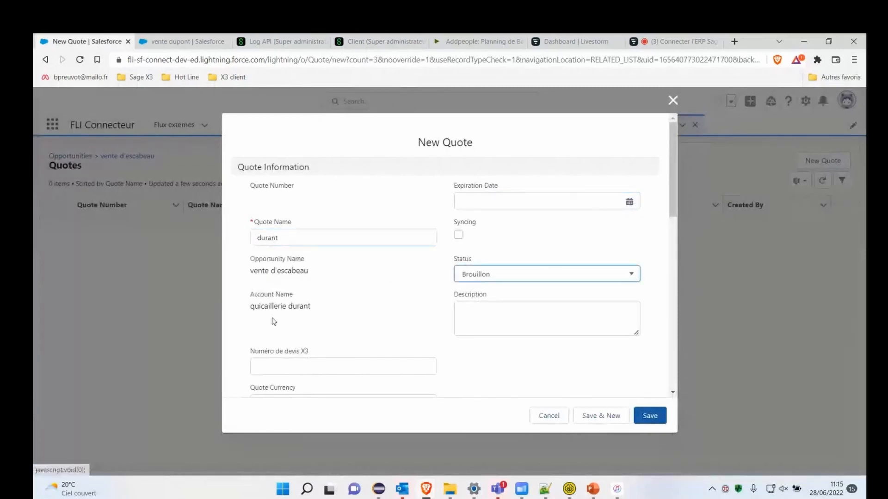
scroll(356, 305, "down", 4)
left_click(645, 416)
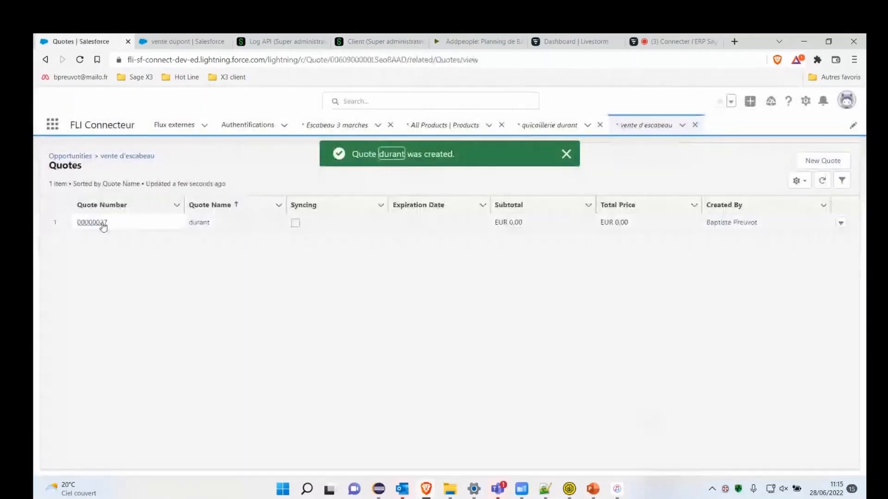
Step: Open the durant quote, search its products for DIS, and select Escabeau 4 marches, Escabeau 3 marches and Petit Escabeau as line items
left_click(92, 222)
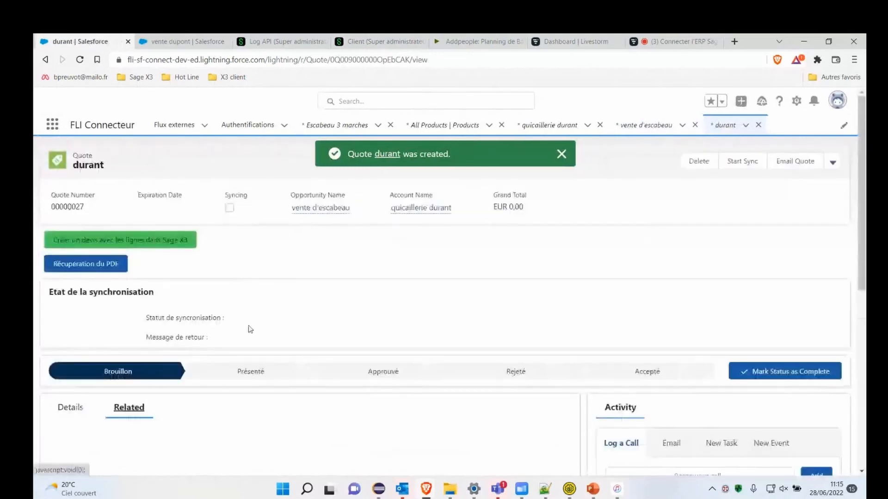
scroll(250, 329, "down", 3)
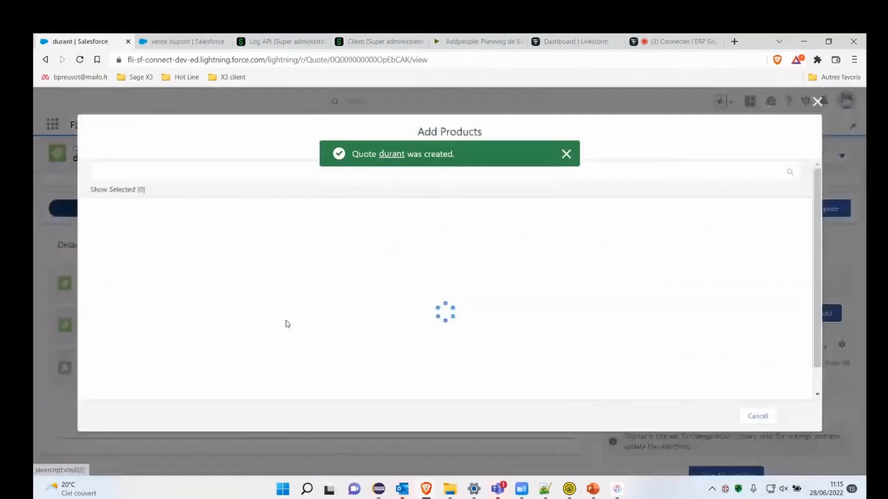
left_click(159, 170)
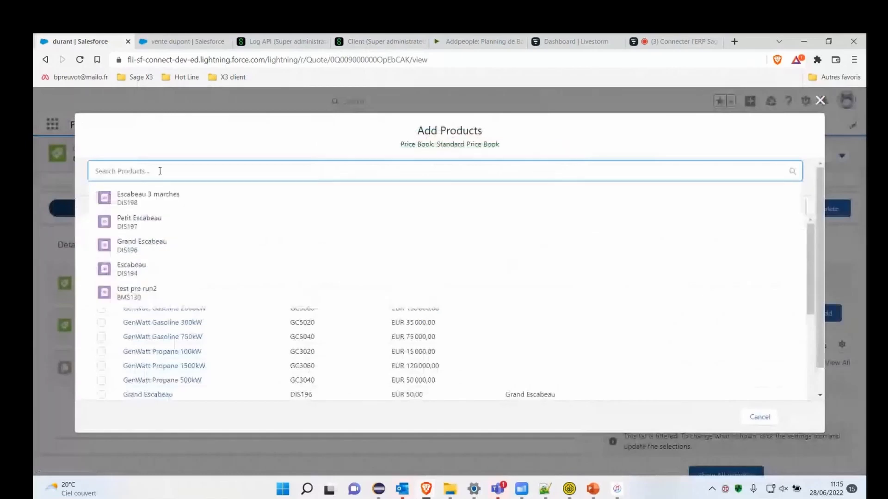
type("DIS")
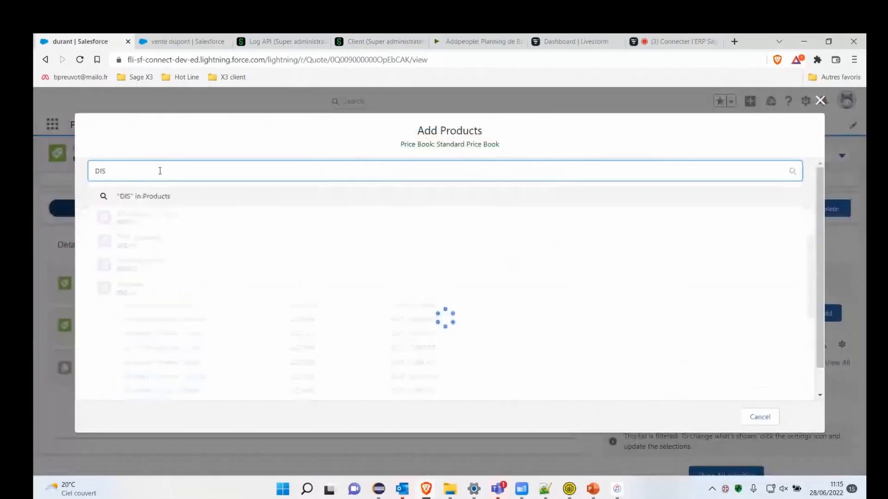
left_click(157, 216)
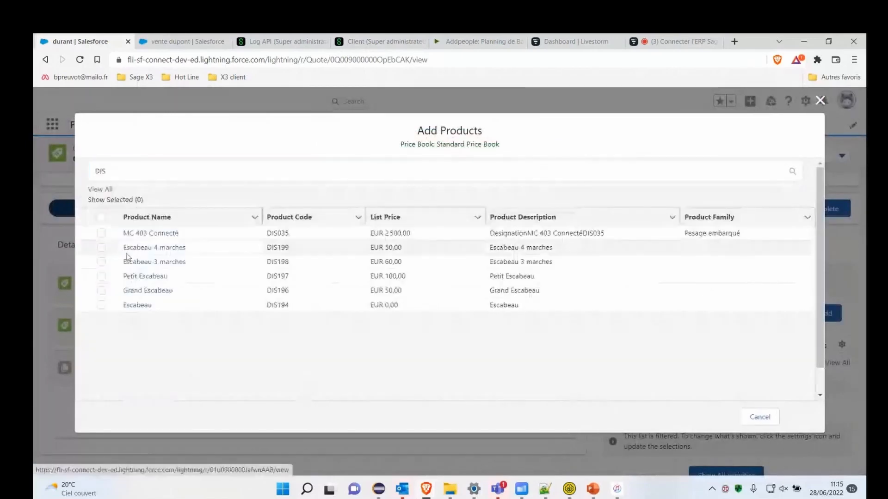
left_click(101, 248)
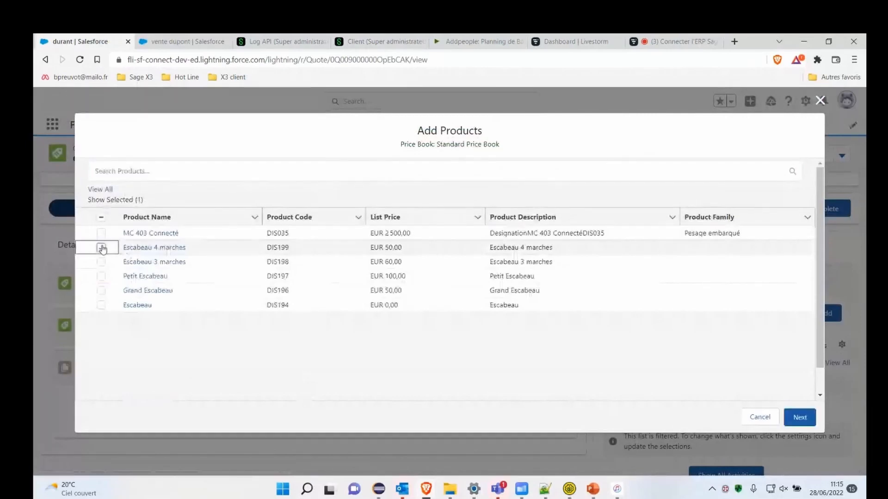
left_click(100, 262)
left_click(101, 276)
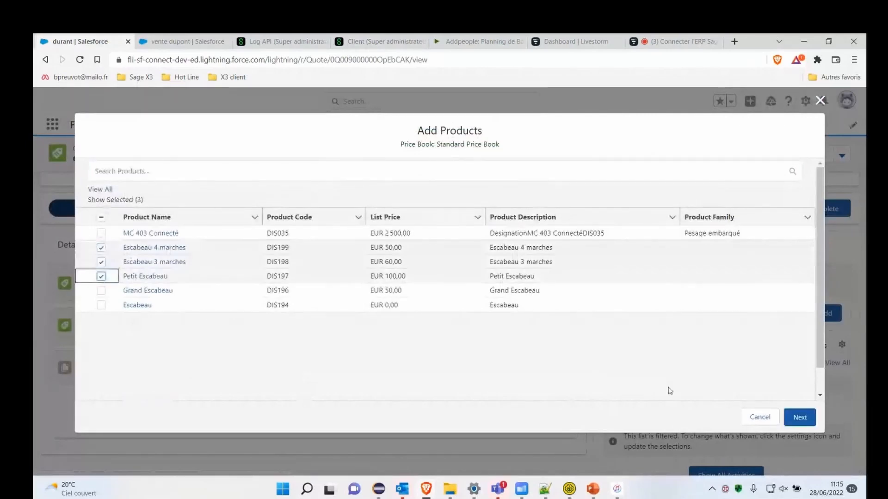
left_click(799, 417)
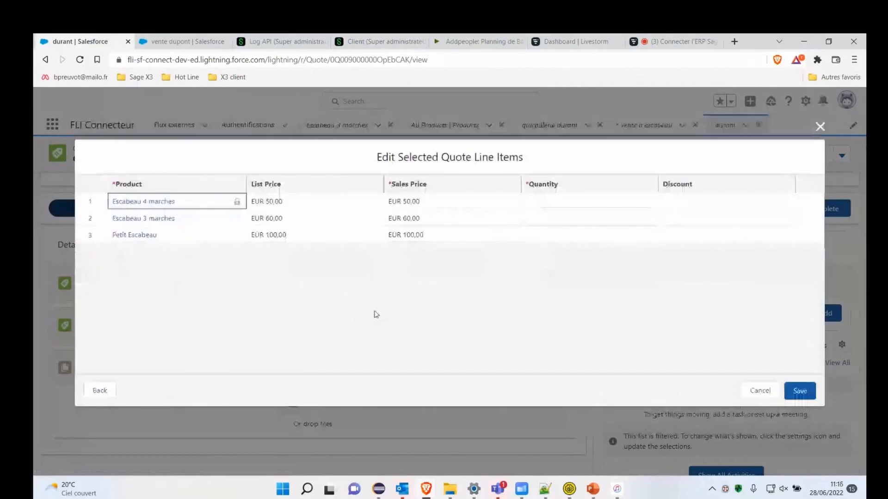
Step: Set the quantities to 2 for Escabeau 4 marches, 4 for Escabeau 3 marches and 6 for Petit Escabeau, and save the quote lines
left_click(565, 200)
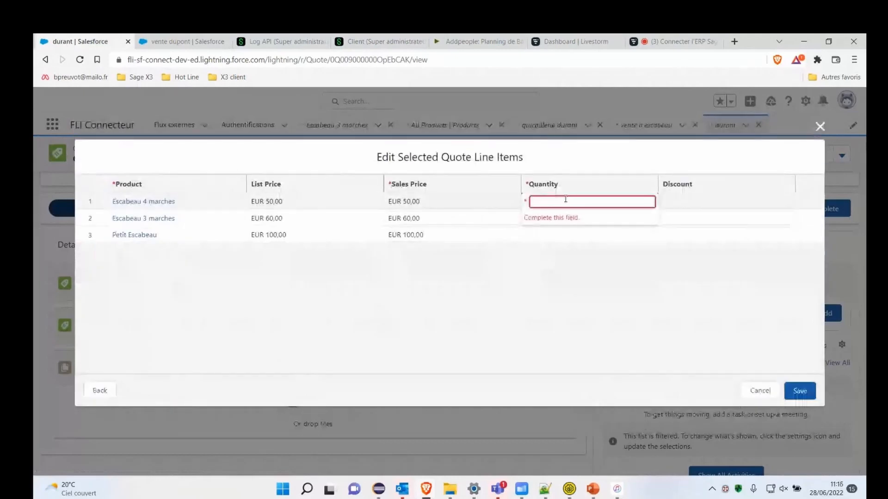
type("2")
key("Return")
left_click(565, 217)
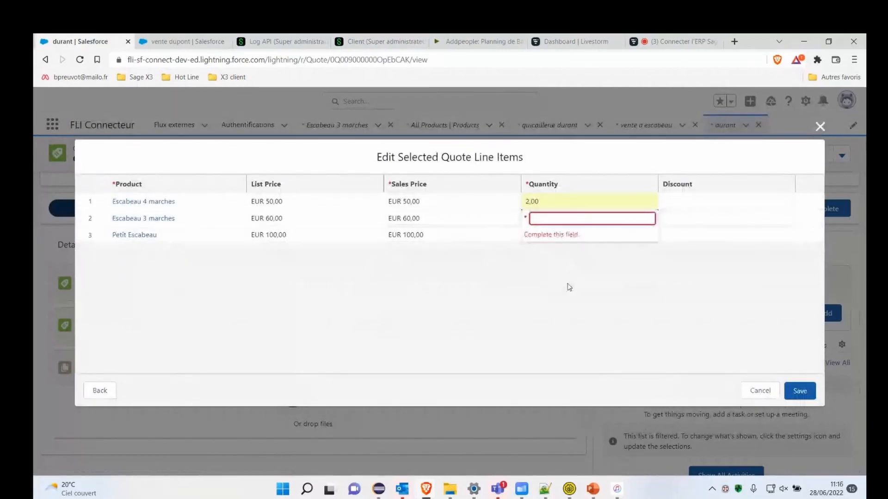
type("4")
key("Return")
left_click(557, 235)
type("6")
key("Return")
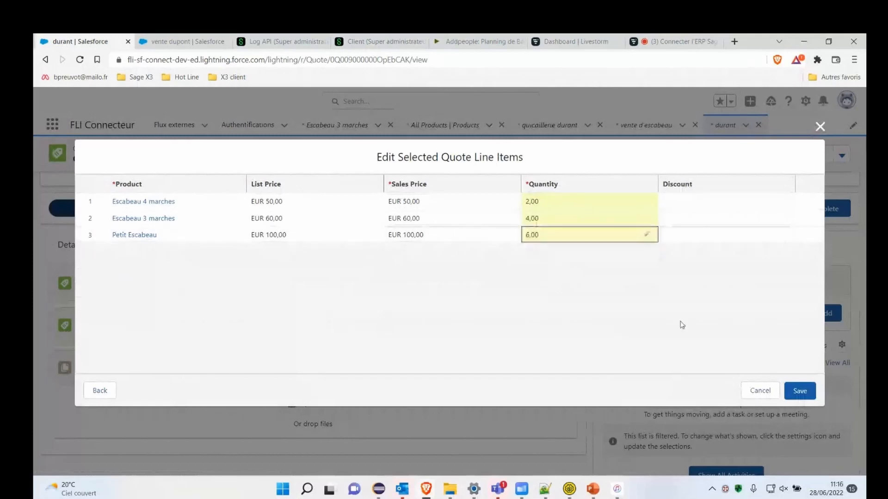
left_click(801, 391)
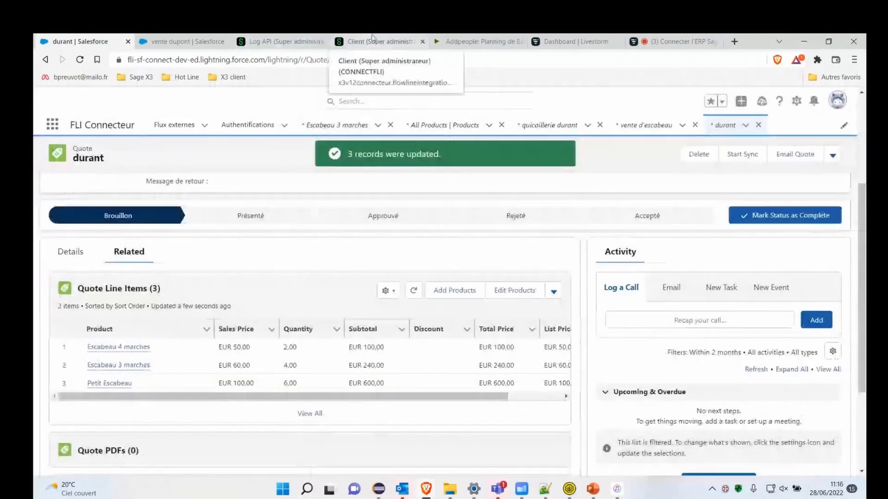
Step: Switch to Sage X3 and open the sales quote management with the ALL Tout saisi transaction
left_click(373, 39)
left_click(830, 98)
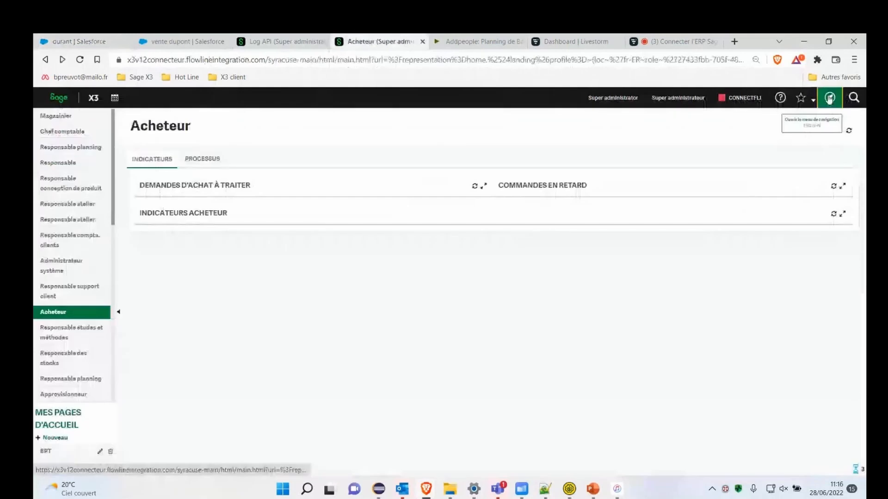
left_click(830, 97)
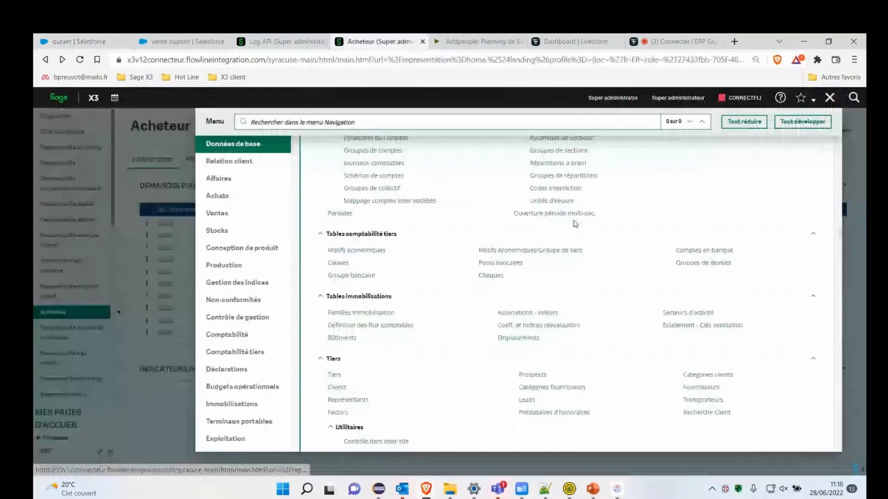
left_click(217, 213)
left_click(333, 235)
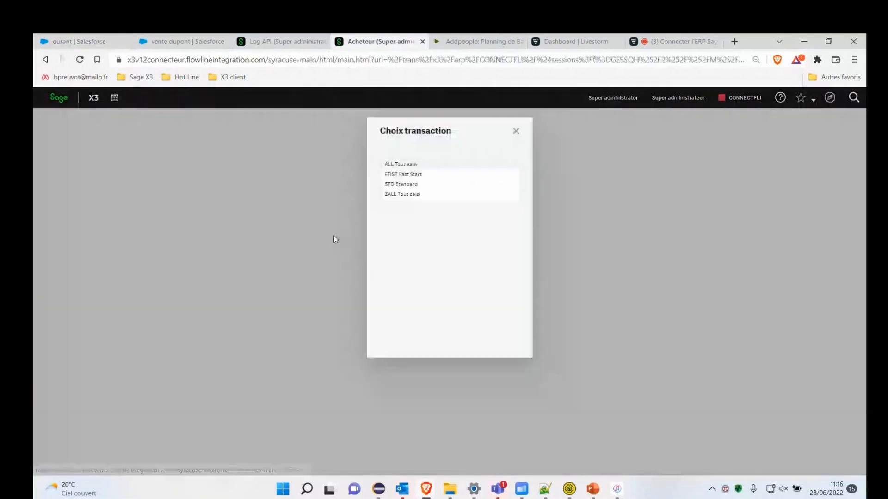
left_click(401, 166)
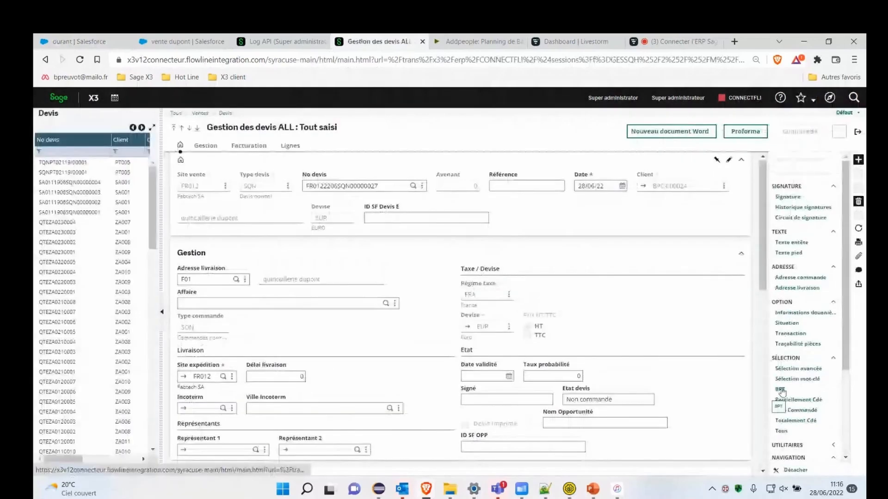
Step: Open the newest quicaillerie durant quote from the BPT selection, review its header and article lines, and close the quote screen
left_click(98, 165)
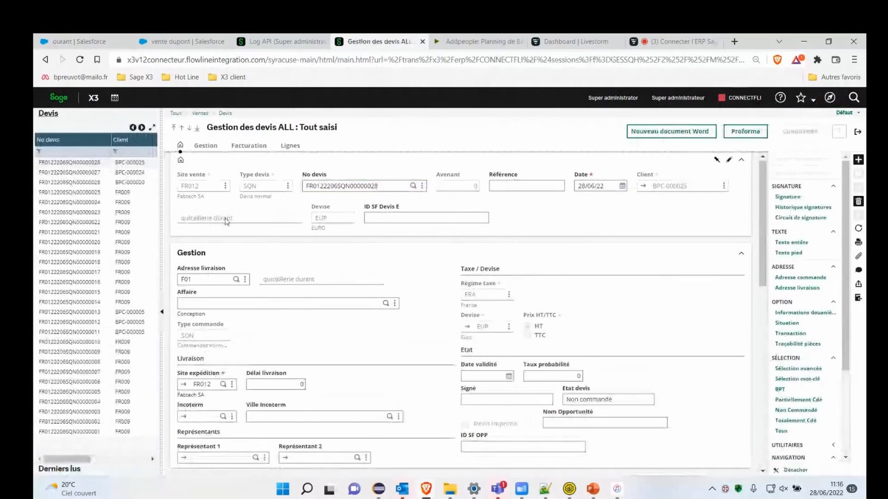
scroll(300, 252, "down", 2)
scroll(299, 252, "down", 8)
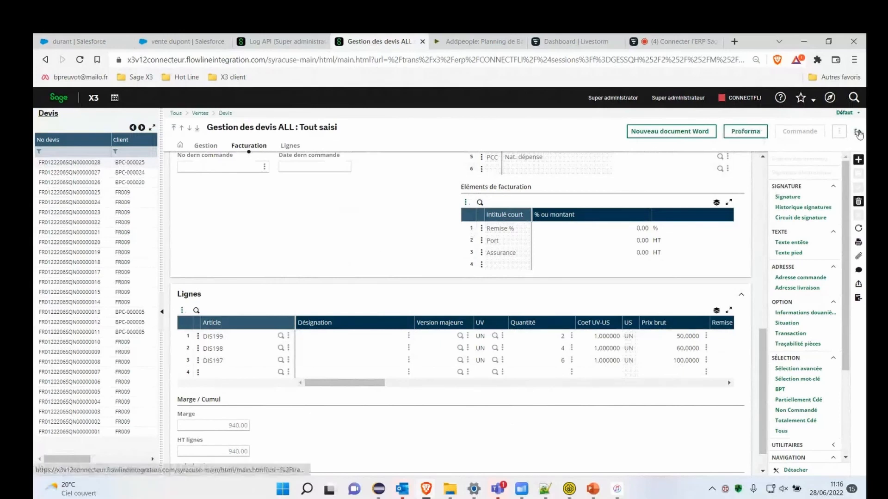
left_click(858, 134)
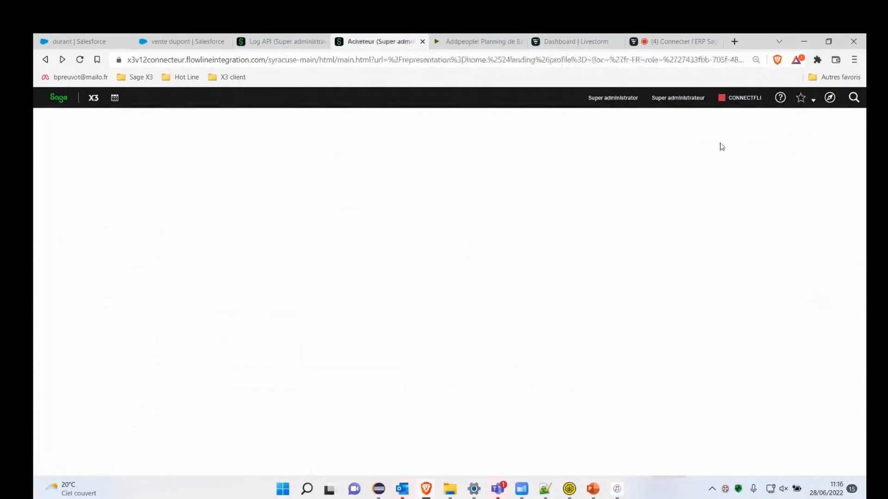
Step: Open the connector's API log and examine the flow entries, including their request status, object and record key
left_click(830, 99)
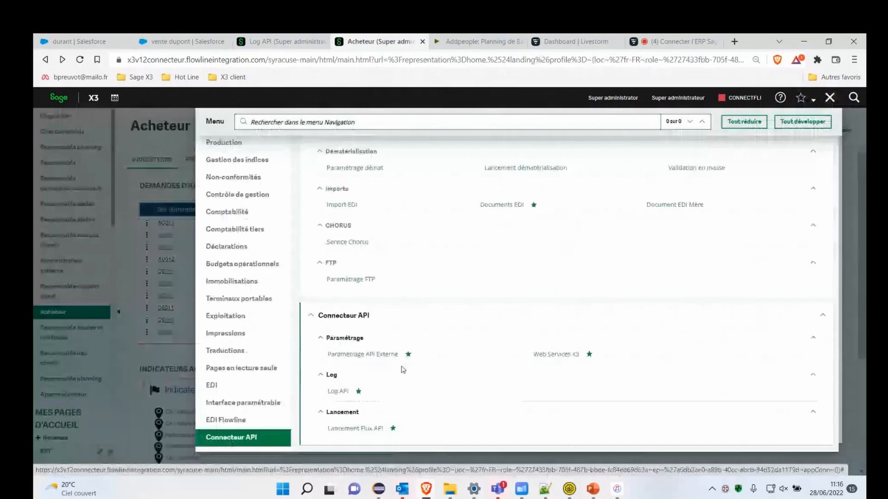
left_click(338, 392)
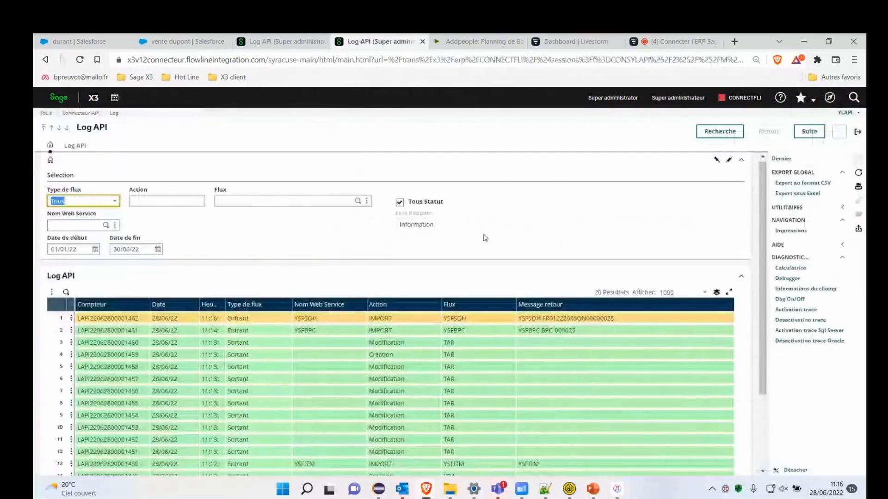
scroll(485, 237, "down", 3)
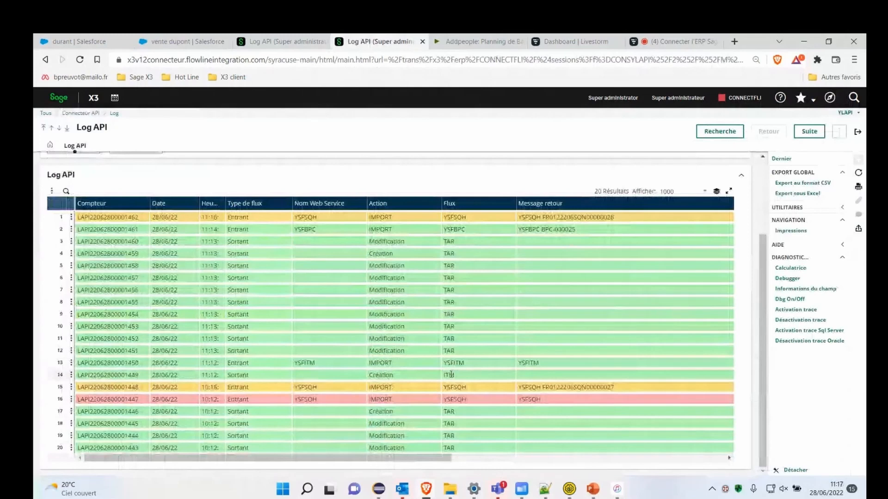
left_click_drag(434, 458, 556, 460)
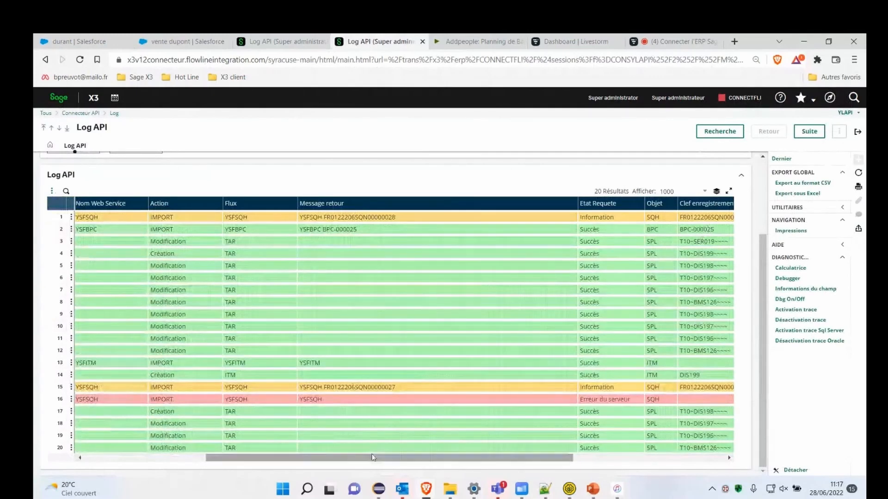
scroll(374, 457, "left", 1)
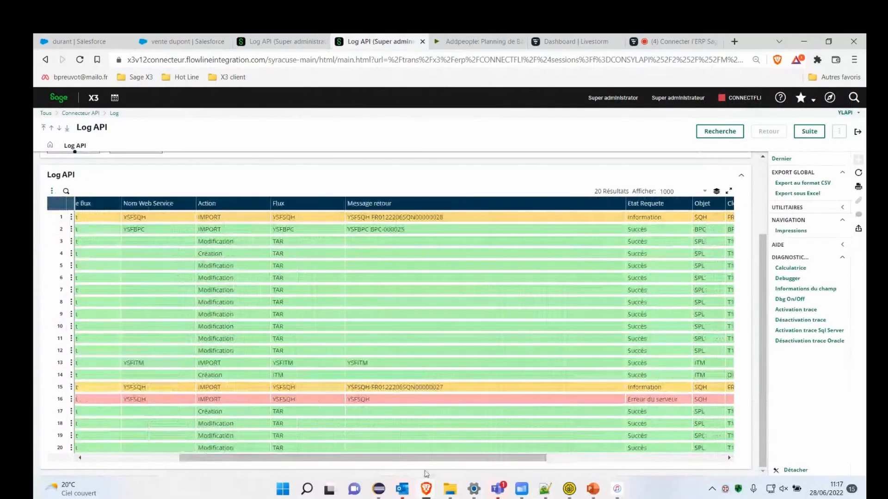
left_click_drag(426, 475, 231, 465)
Step: Display the return message of the latest YSFSQH import entry in the API log, read it and close the viewer
left_click(71, 217)
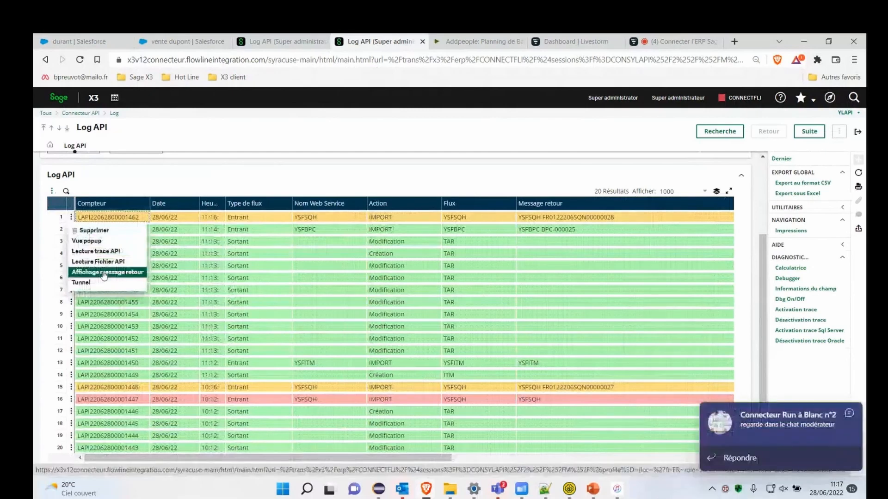
left_click(104, 274)
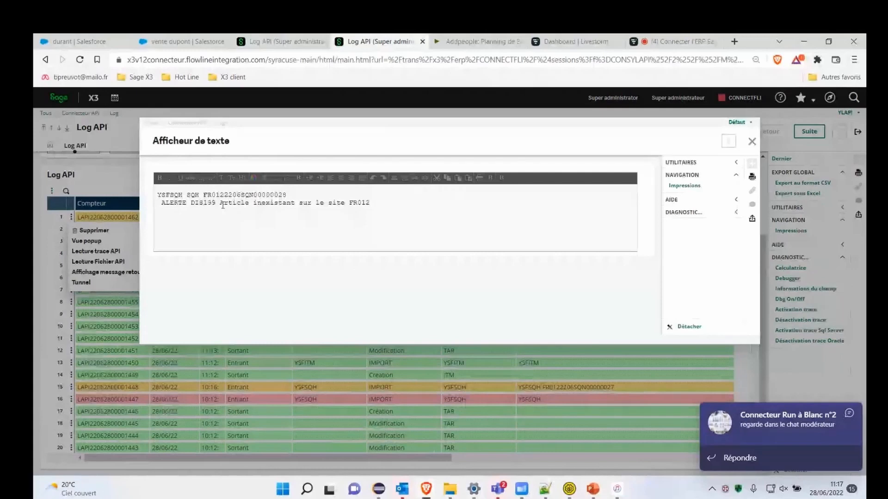
left_click(751, 142)
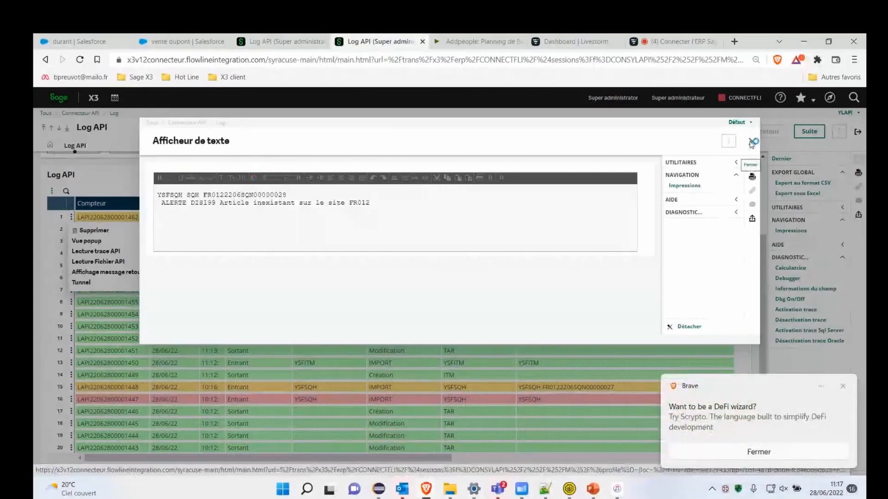